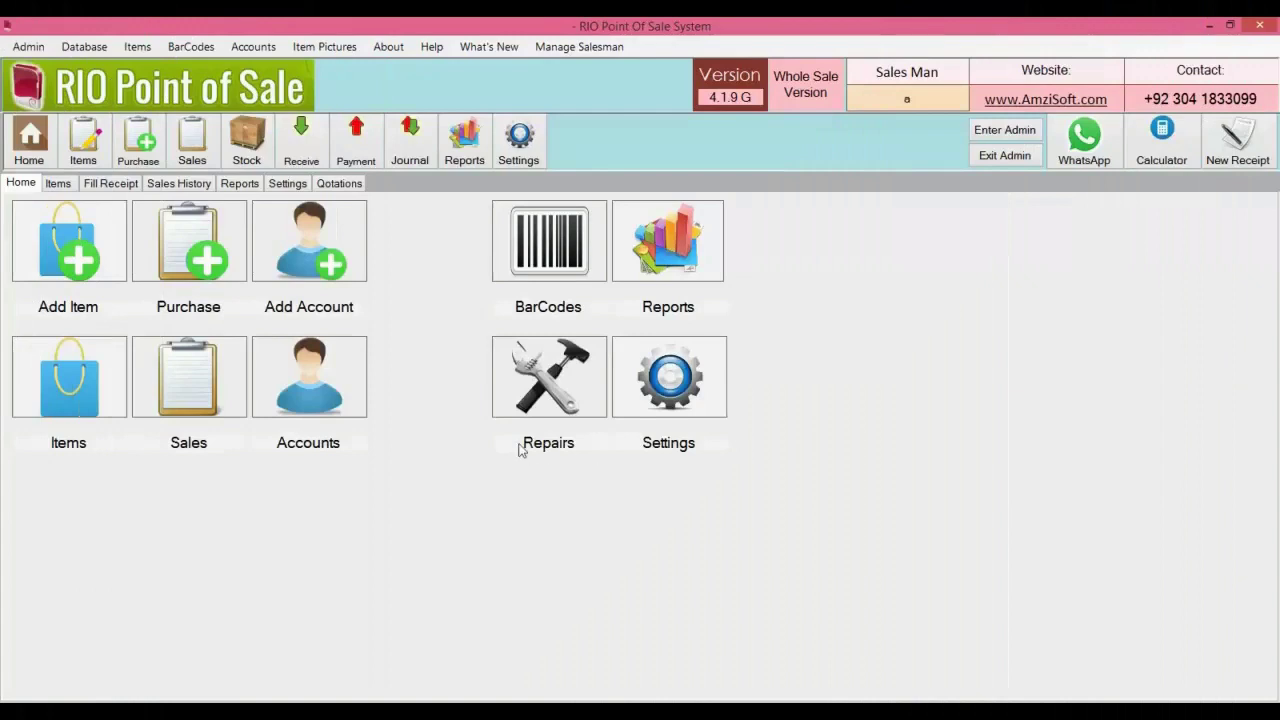
In the settings, set the company name to Umair Traders and load the download image as the company logo.
{"action": "left_click", "coordinate": [297, 188]}
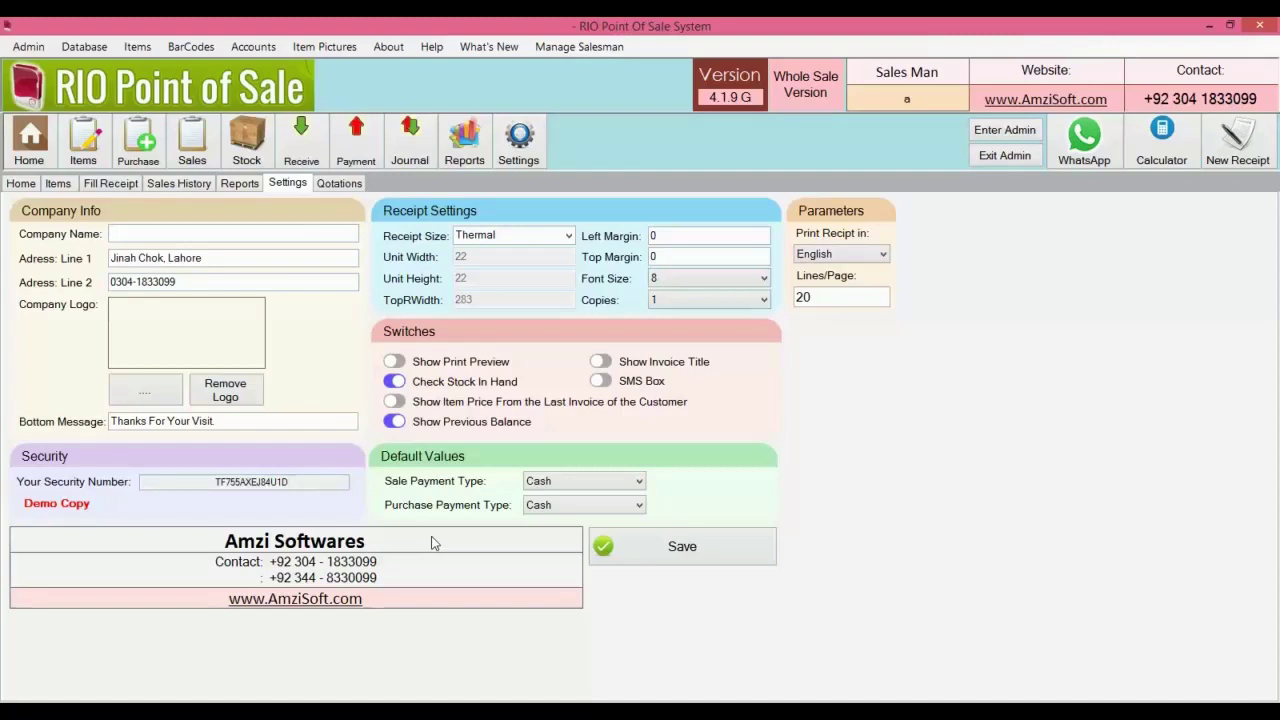
{"action": "left_click", "coordinate": [252, 237]}
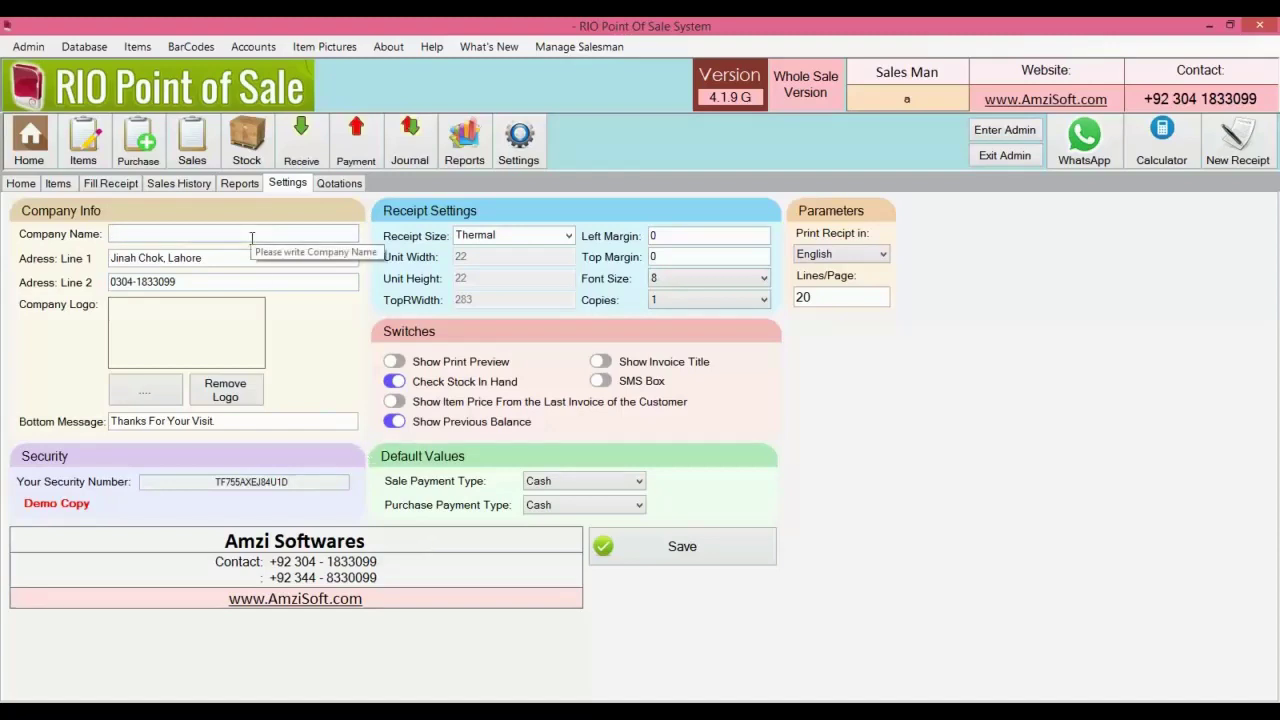
{"action": "type", "text": "Umair Traders"}
{"action": "left_click", "coordinate": [160, 394]}
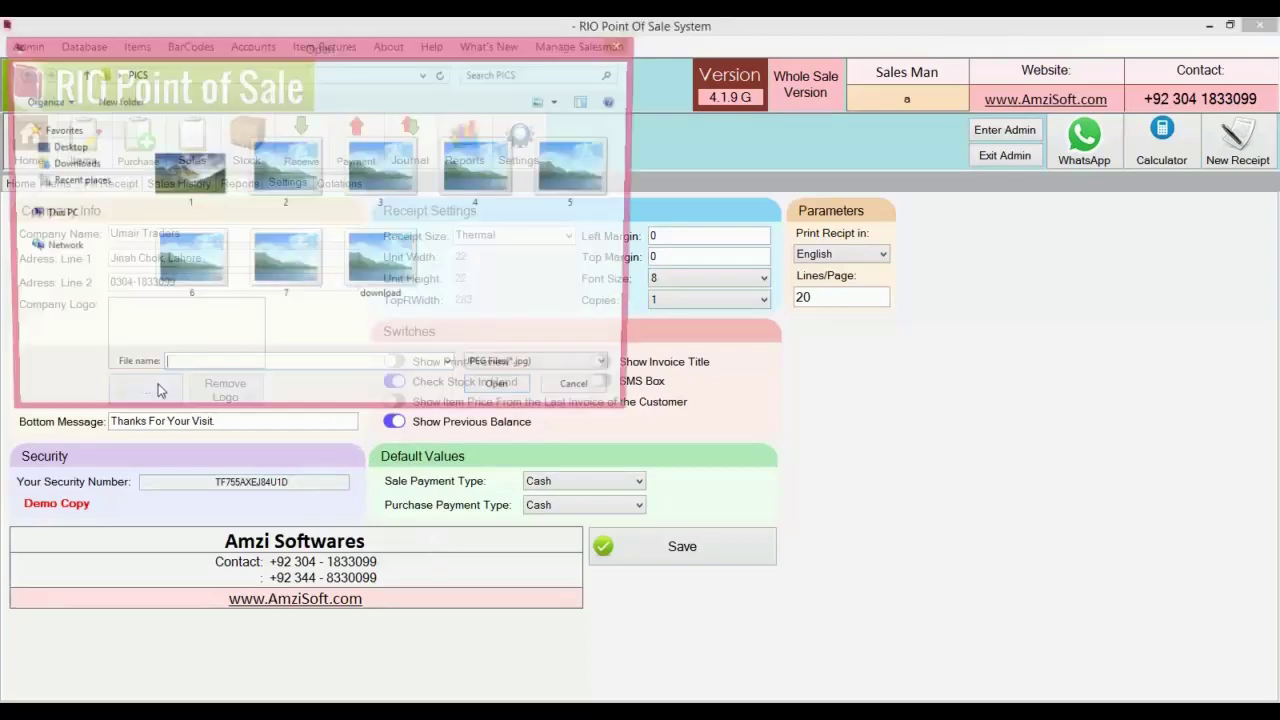
{"action": "double_click", "coordinate": [378, 258]}
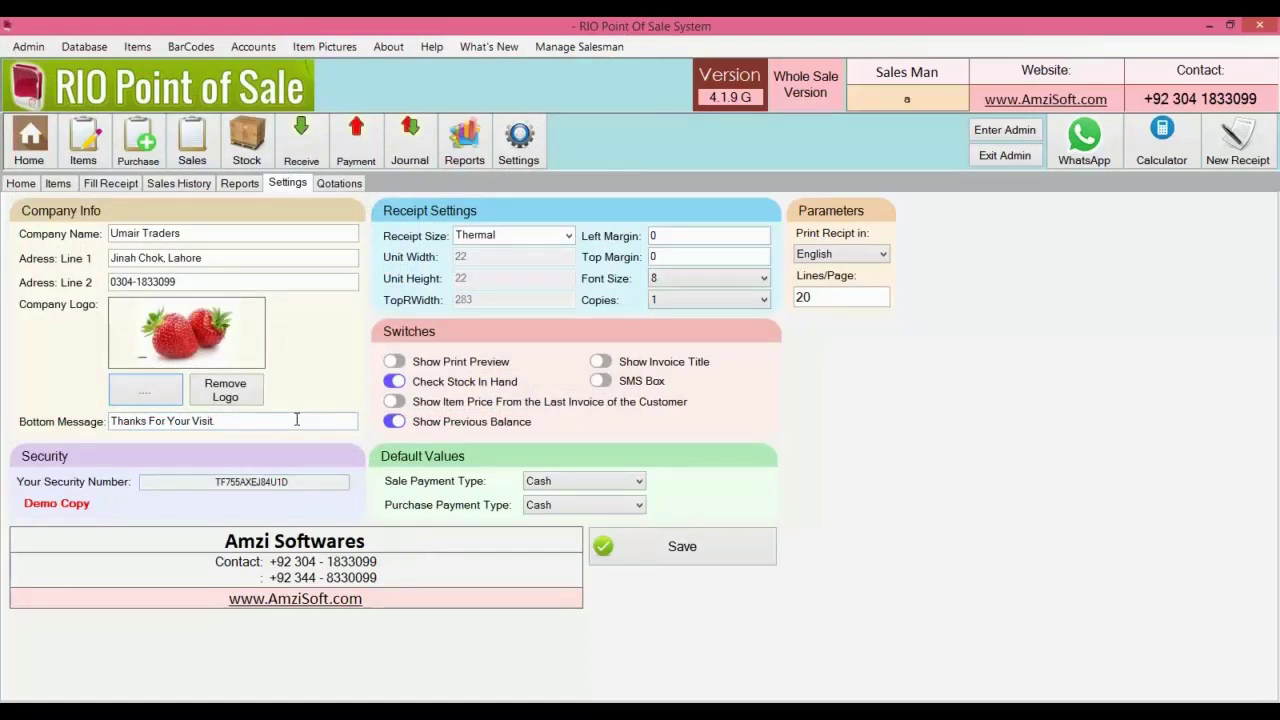
Select Thermal as the receipt size and open the receipt print language choices.
{"action": "left_click", "coordinate": [566, 244]}
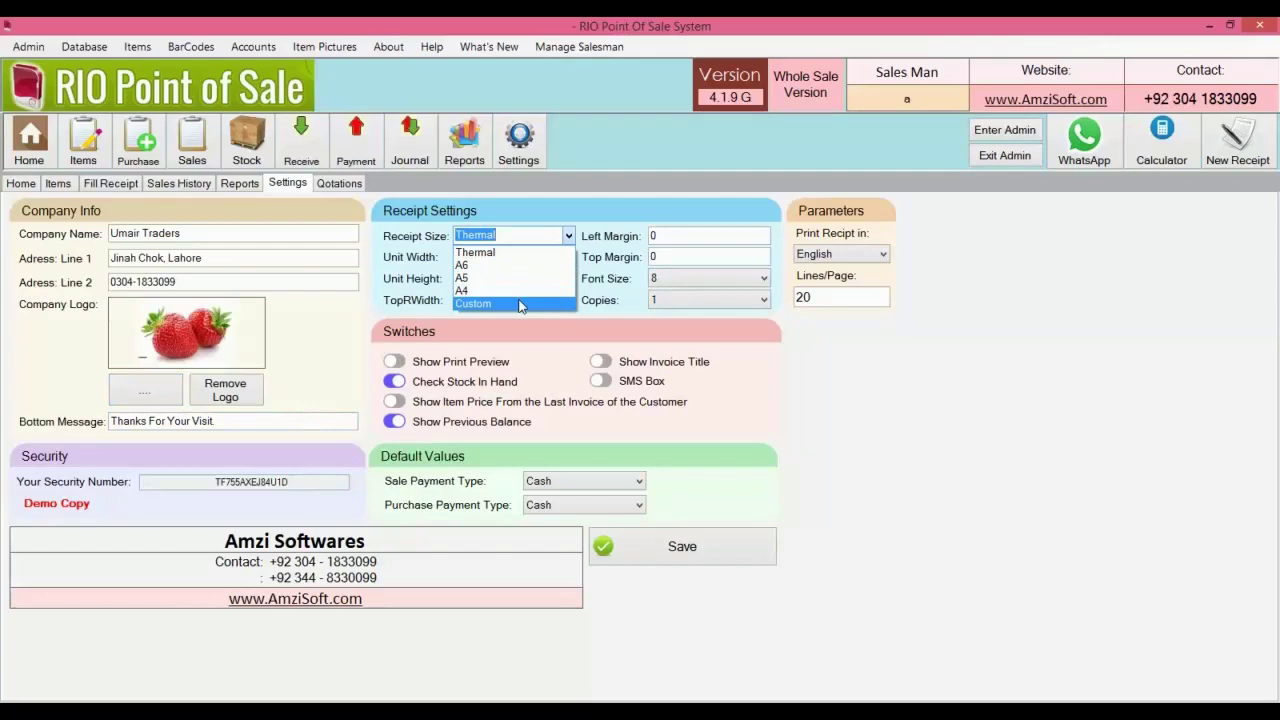
{"action": "left_click", "coordinate": [476, 252]}
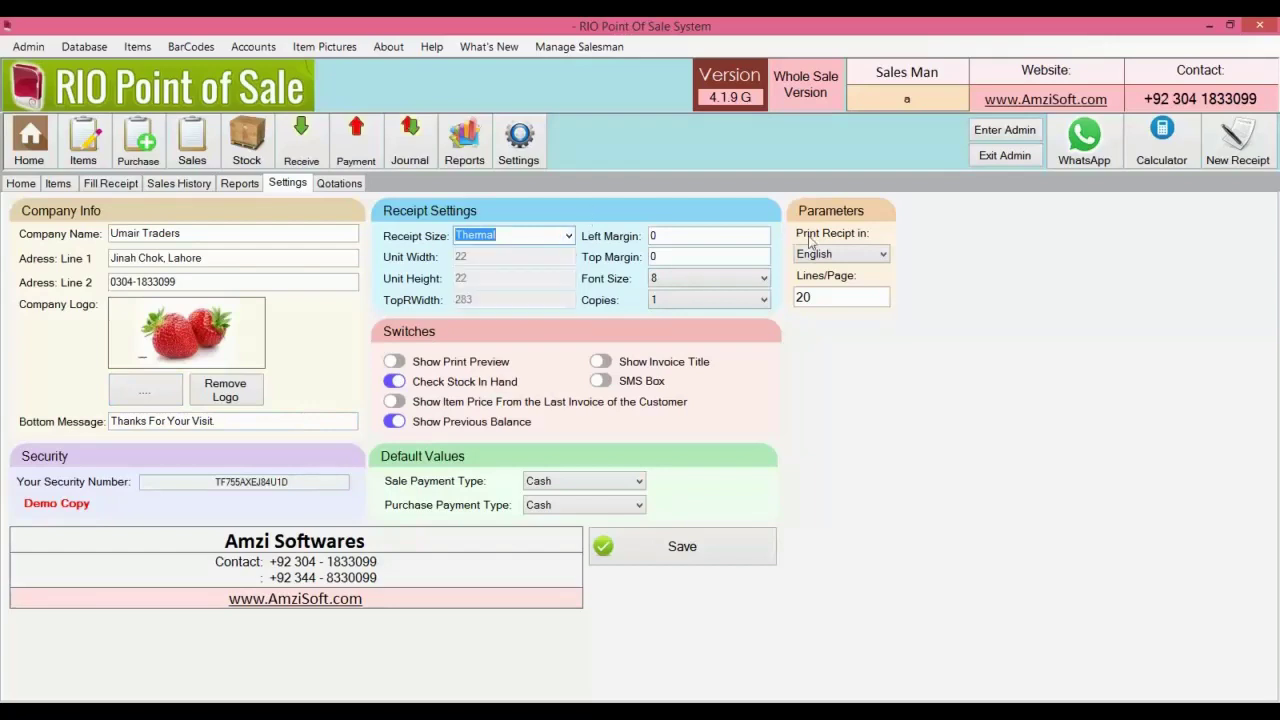
{"action": "left_click", "coordinate": [855, 256]}
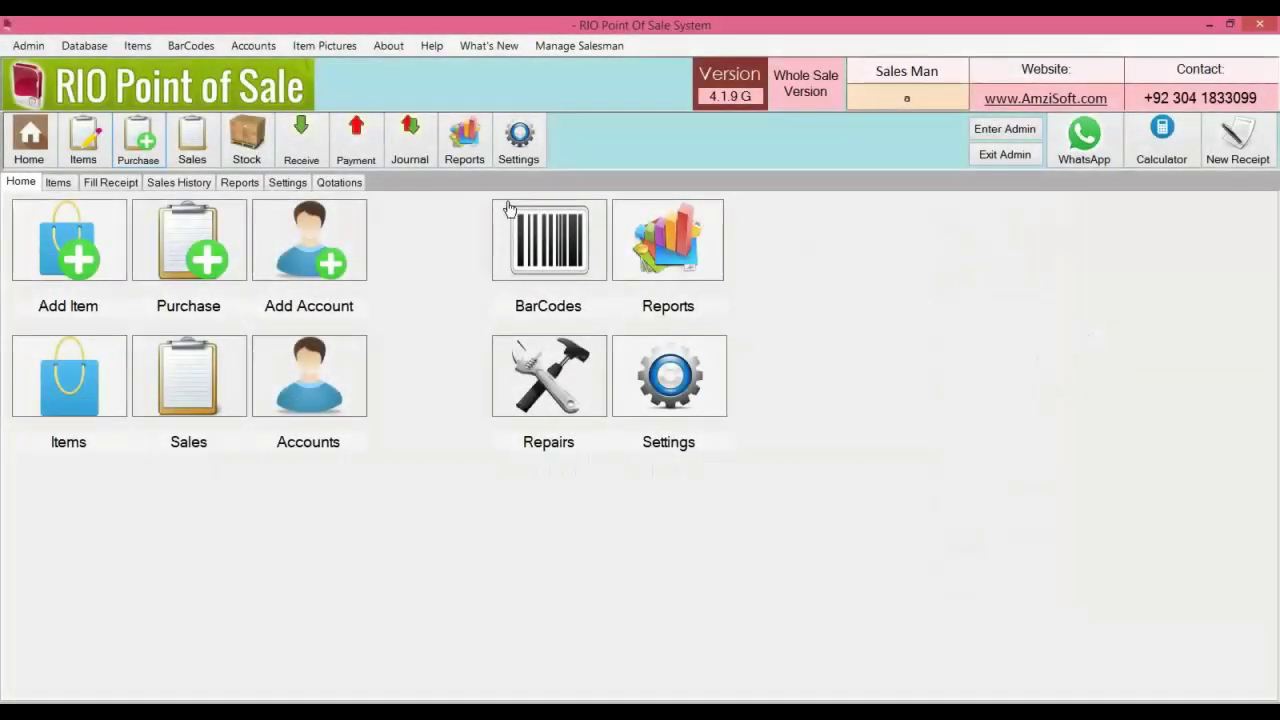
View the purchase form, and check Pepsi's stock in hand and buy price in the stock position list.
{"action": "left_click", "coordinate": [145, 155]}
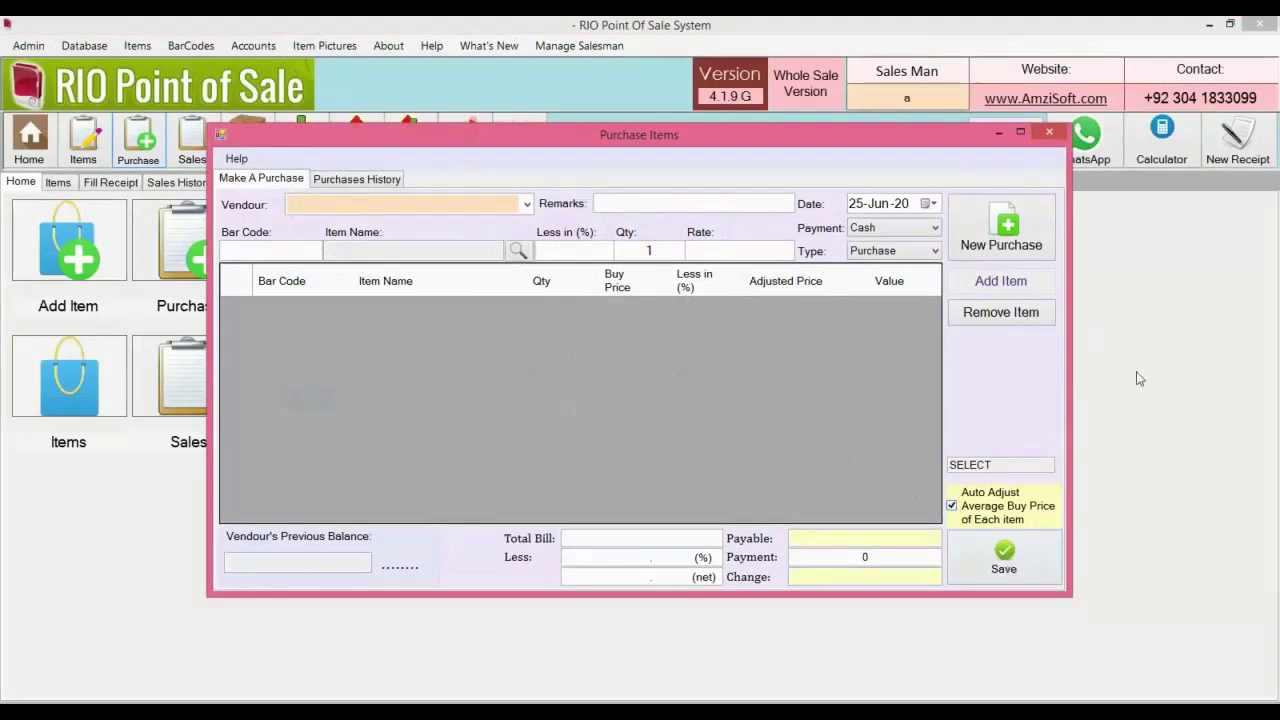
{"action": "left_click", "coordinate": [1058, 140]}
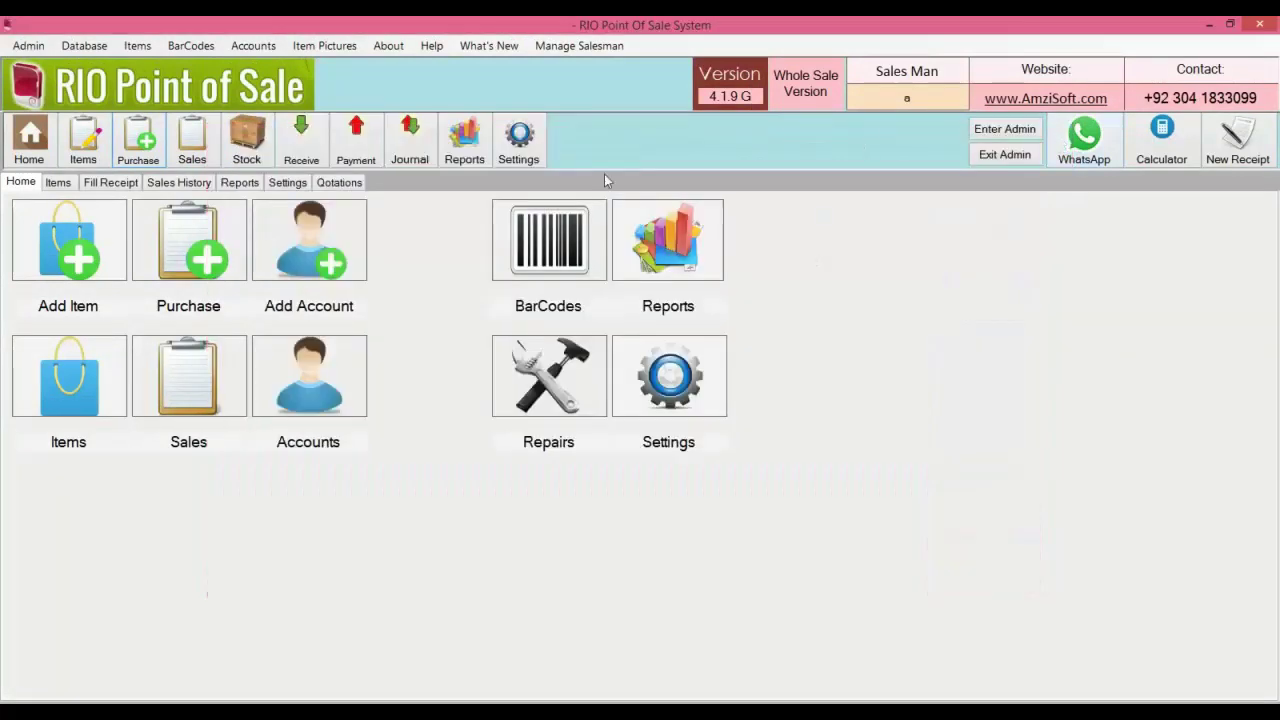
{"action": "left_click", "coordinate": [247, 145]}
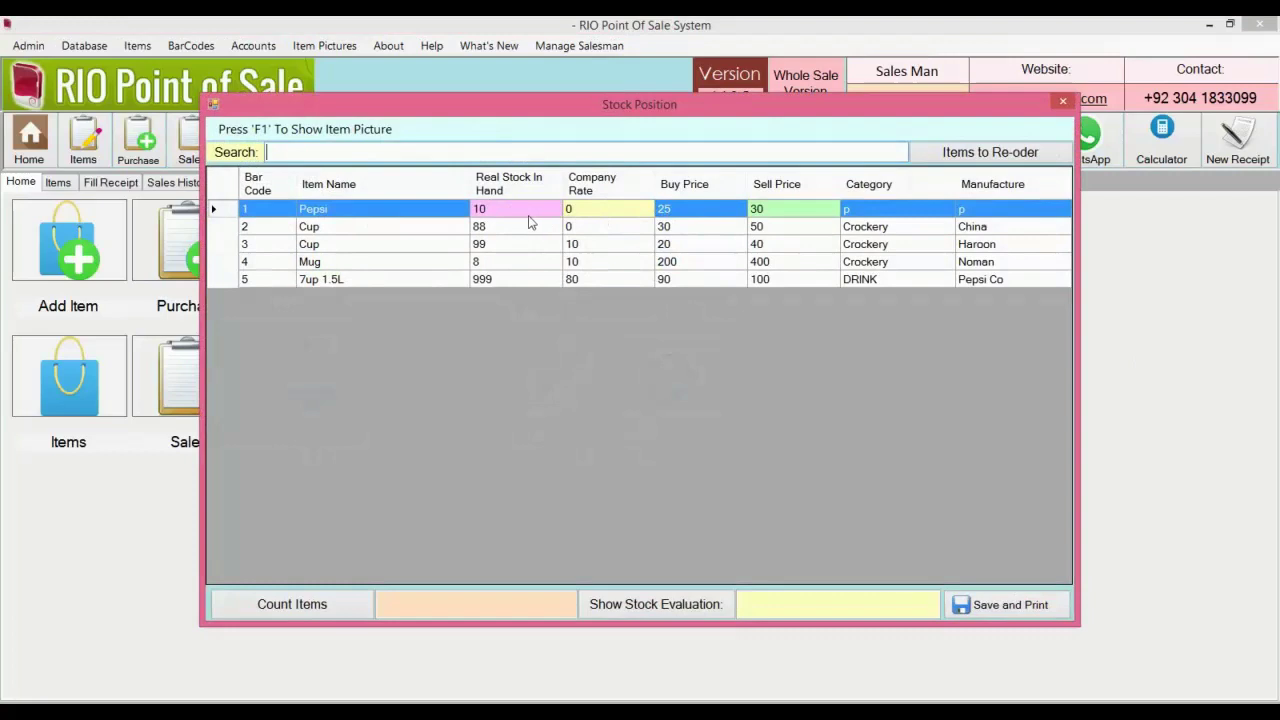
{"action": "left_click", "coordinate": [1062, 101]}
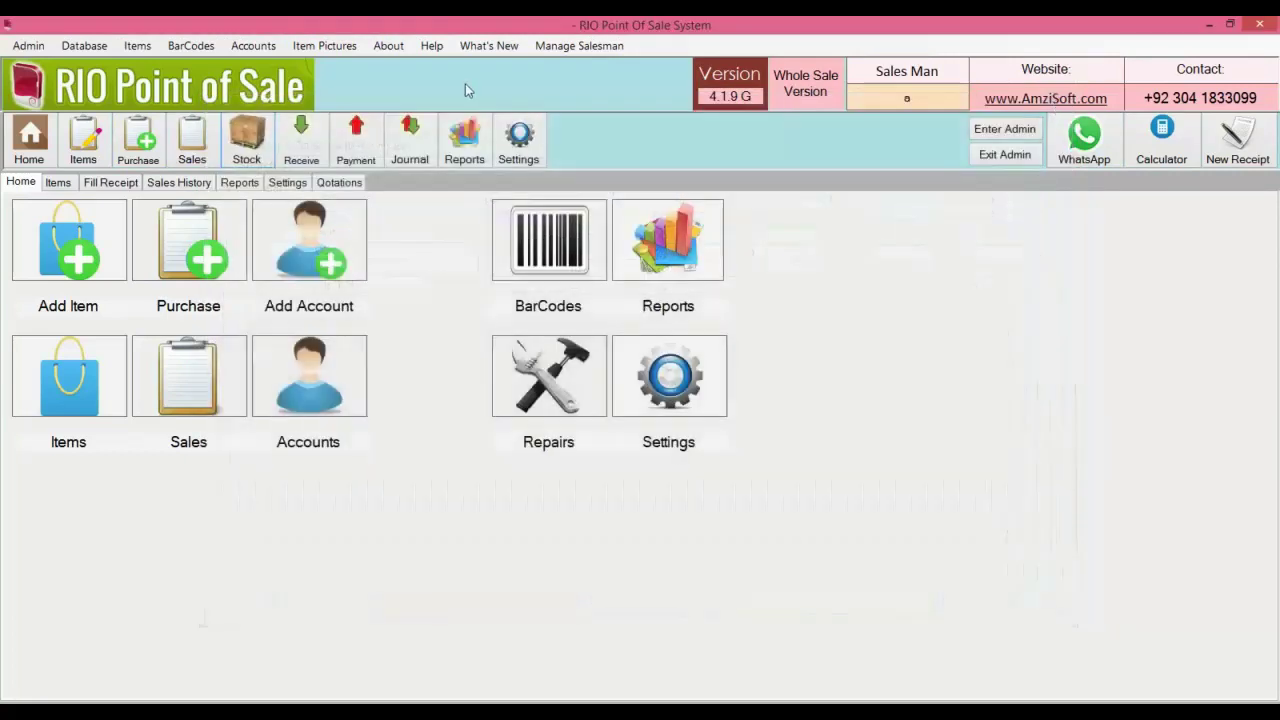
Start a purchase from an existing vendor and enter the item with bar code 1 (Pepsi).
{"action": "left_click", "coordinate": [138, 140]}
{"action": "left_click", "coordinate": [524, 204]}
{"action": "left_click", "coordinate": [306, 217]}
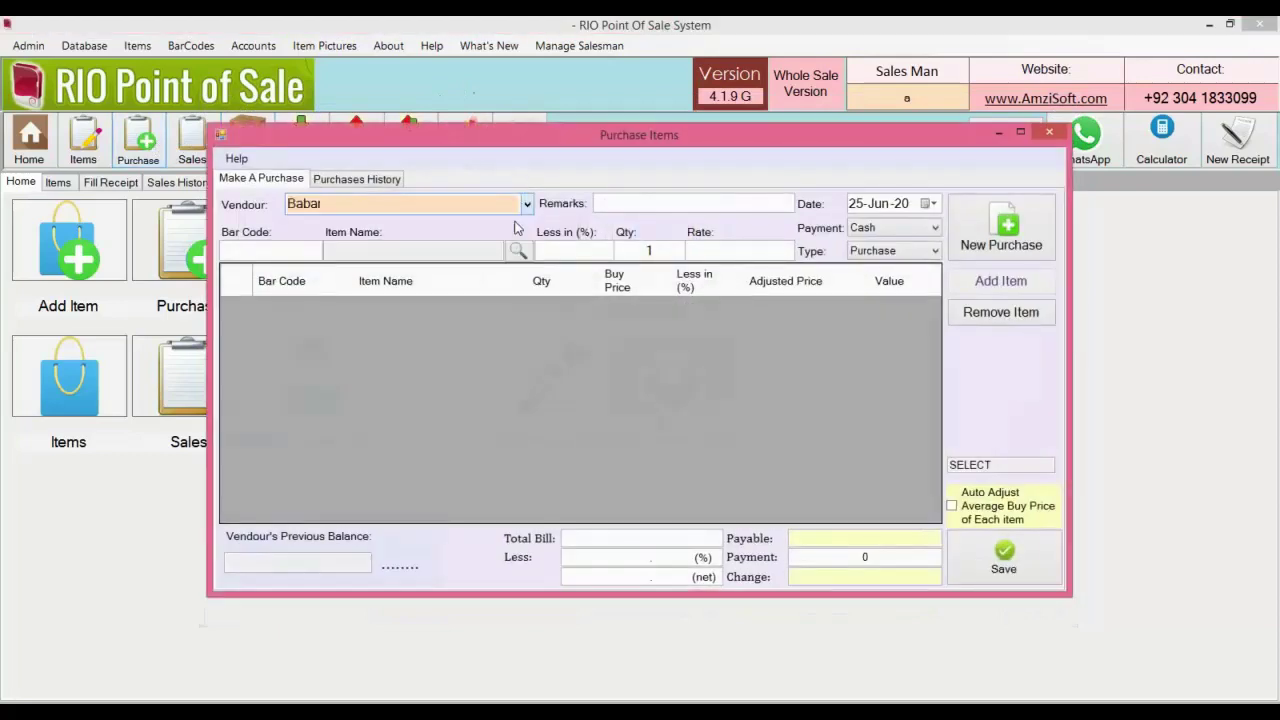
{"action": "type", "text": "1"}
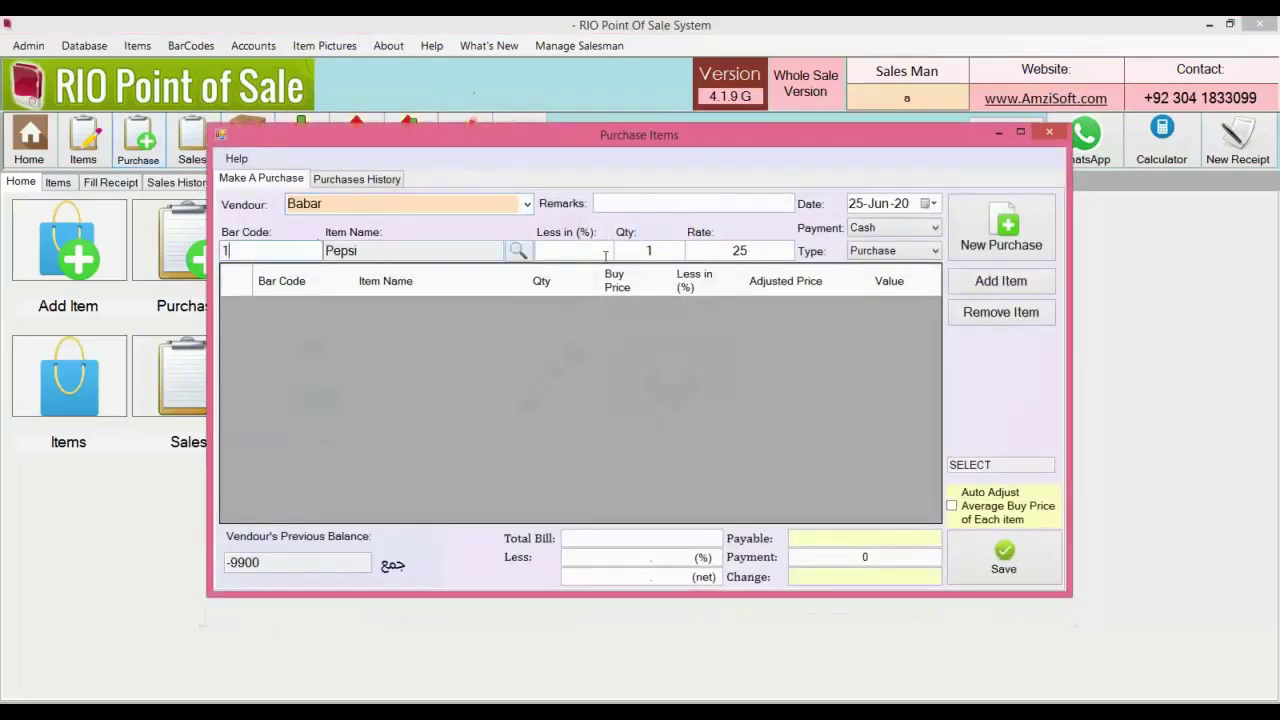
Set the Pepsi rate to 27 and quantity to 10, and add the line to the purchase.
{"action": "left_click", "coordinate": [738, 264]}
{"action": "key", "text": "BackSpace"}
{"action": "type", "text": "7"}
{"action": "left_click", "coordinate": [677, 252]}
{"action": "type", "text": "0"}
{"action": "key", "text": "Tab"}
{"action": "key", "text": "Return"}
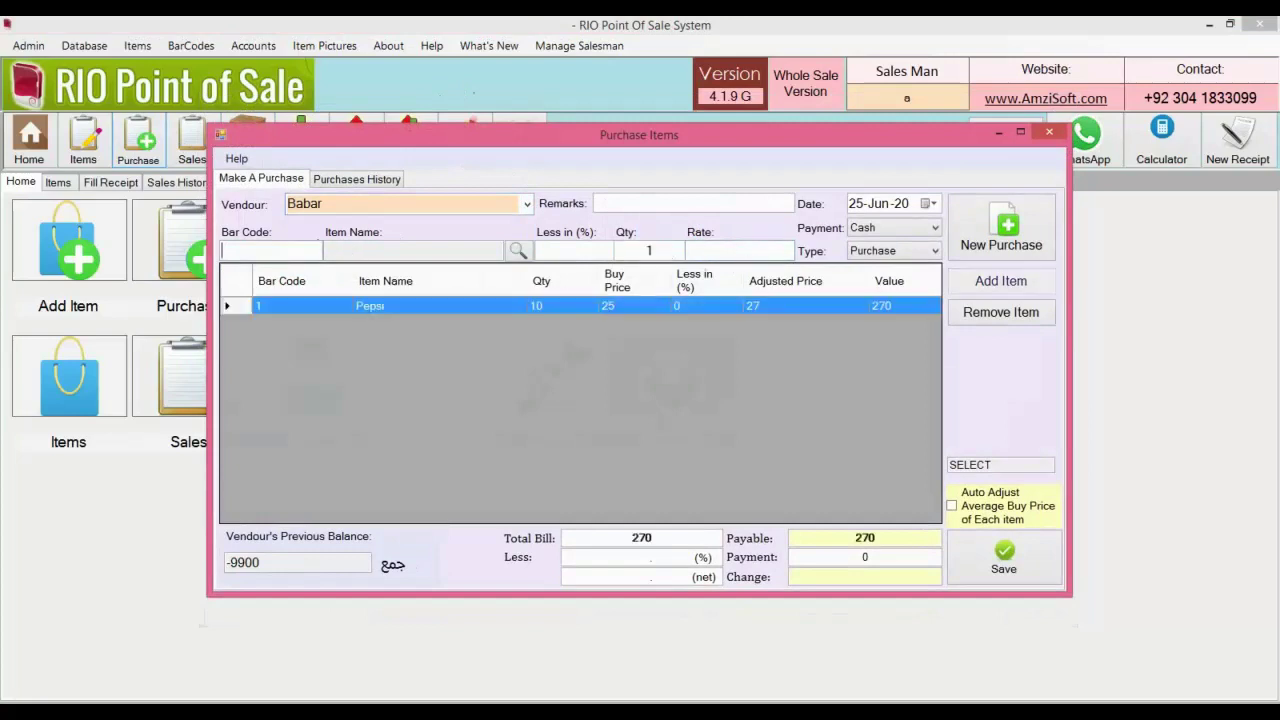
Enable automatic adjustment of each item's average buy price and save the purchase without printing.
{"action": "left_click", "coordinate": [951, 506]}
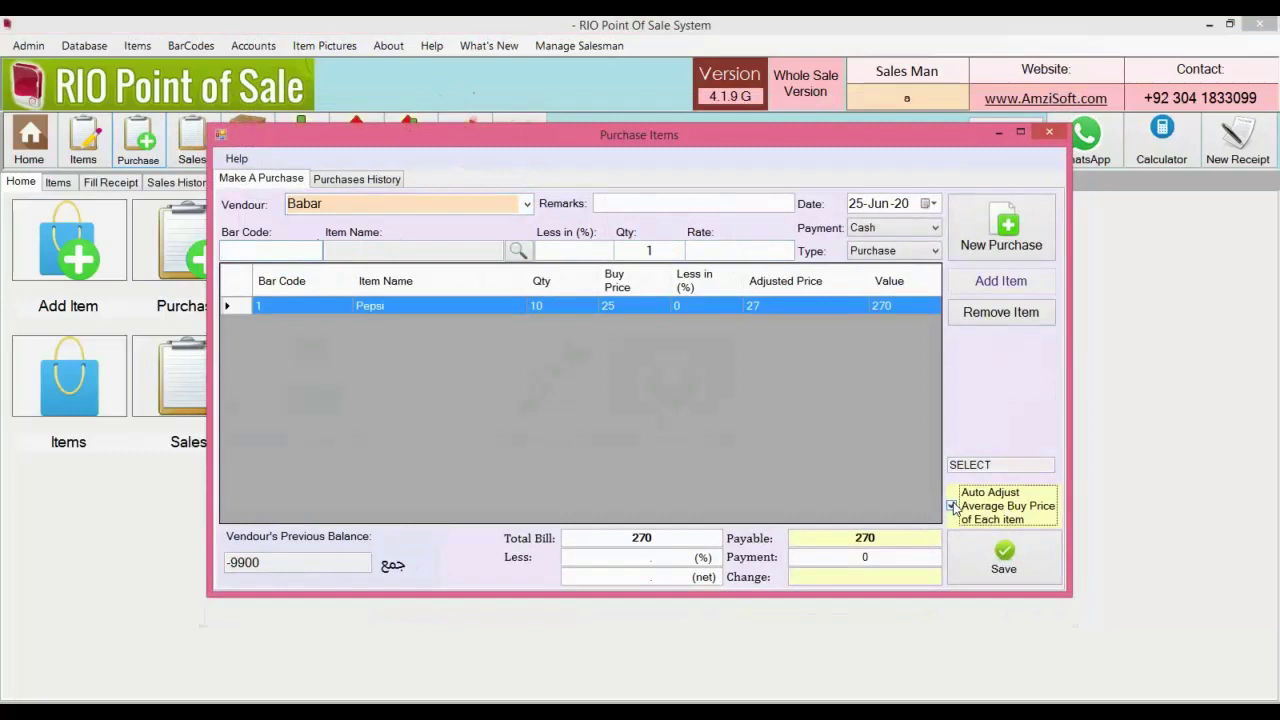
{"action": "left_click", "coordinate": [990, 563]}
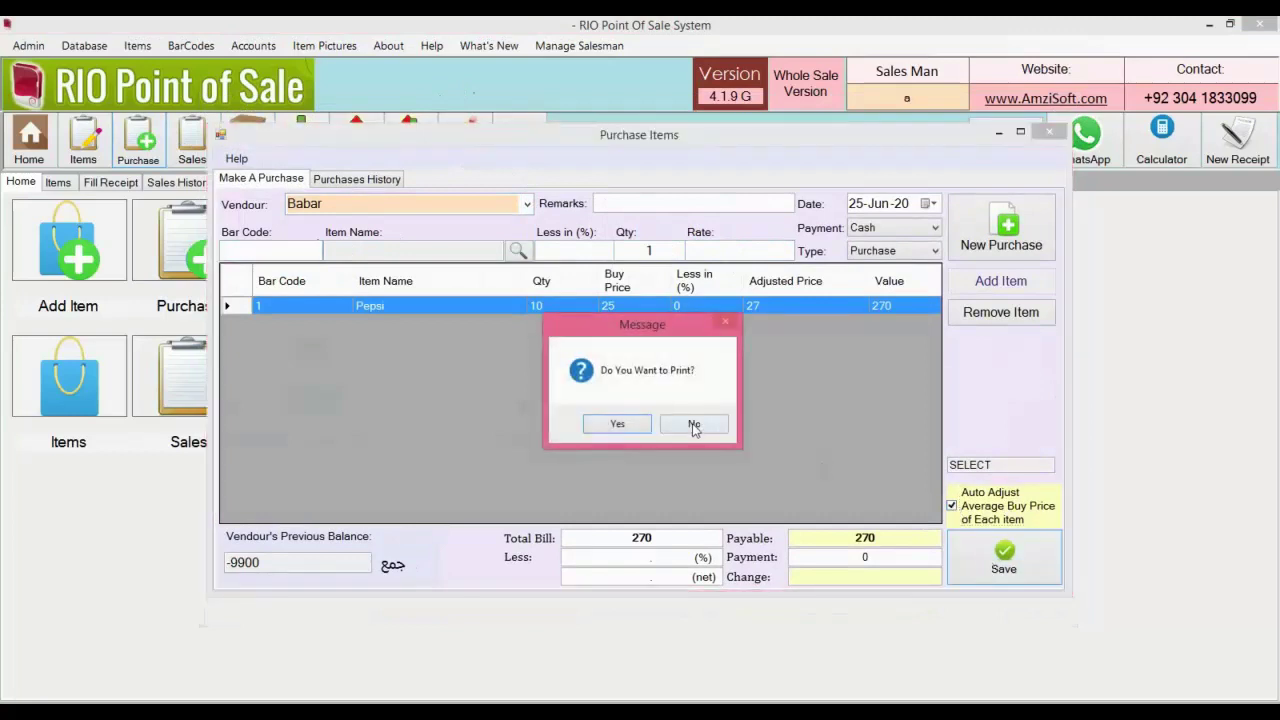
{"action": "left_click", "coordinate": [694, 424]}
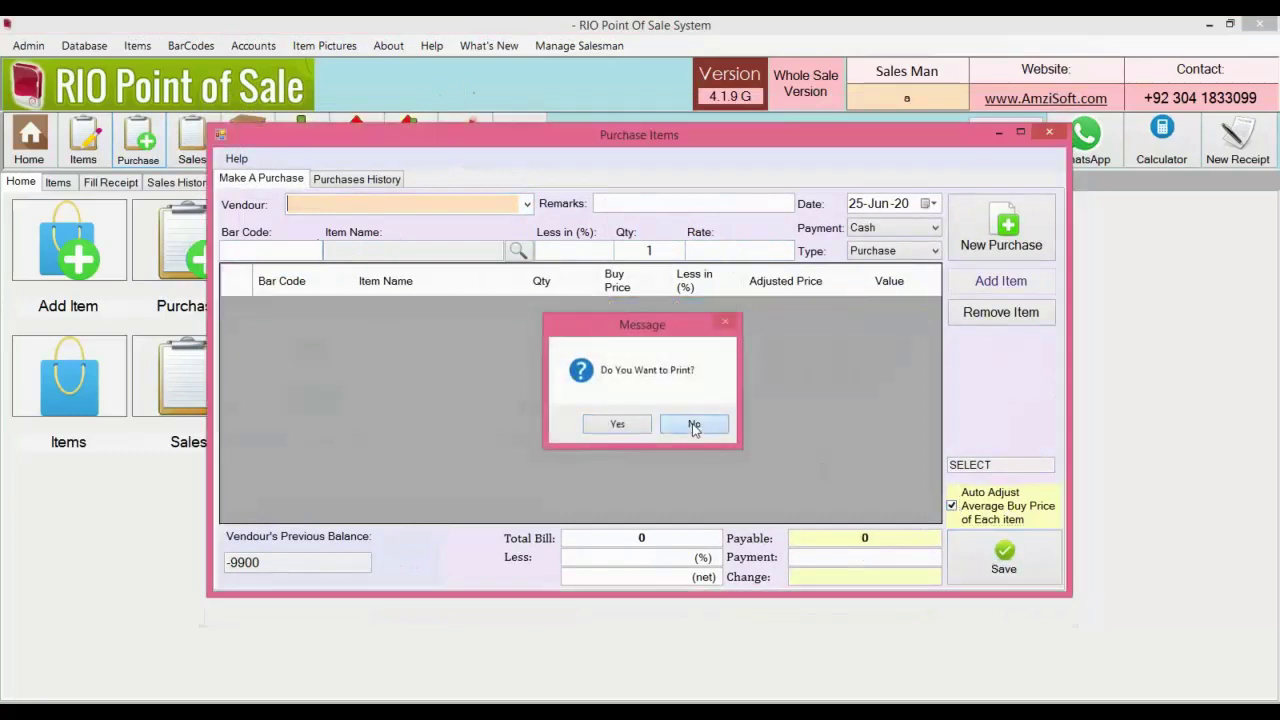
{"action": "left_click", "coordinate": [1049, 132]}
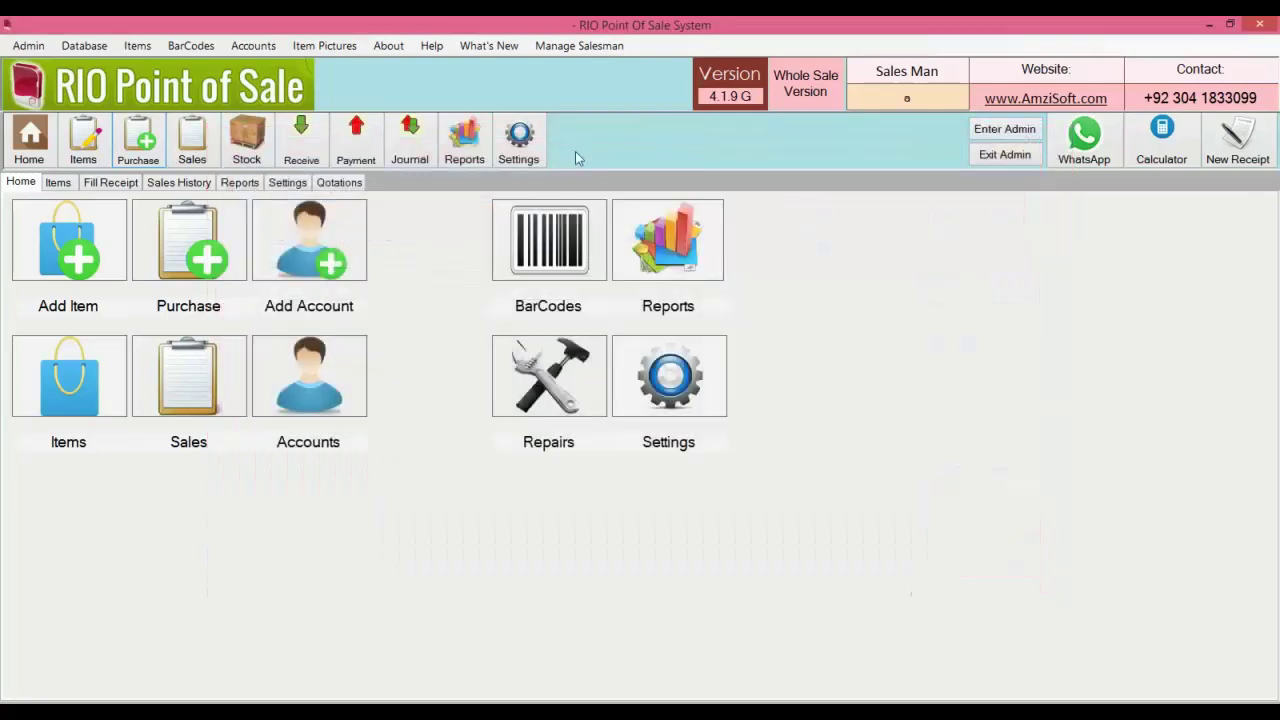
Check Pepsi's updated average buy price in the stock position list and close the list.
{"action": "left_click", "coordinate": [249, 140]}
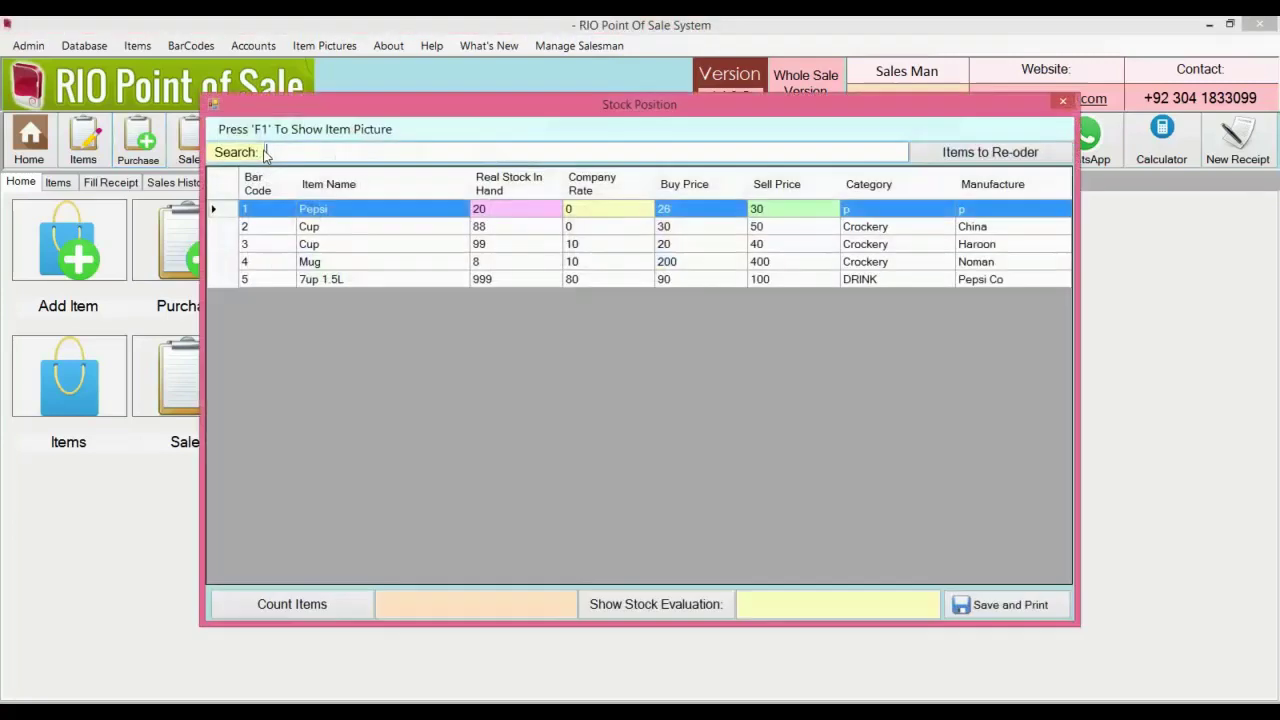
{"action": "left_click", "coordinate": [672, 228]}
{"action": "left_click", "coordinate": [676, 212]}
{"action": "left_click", "coordinate": [1060, 103]}
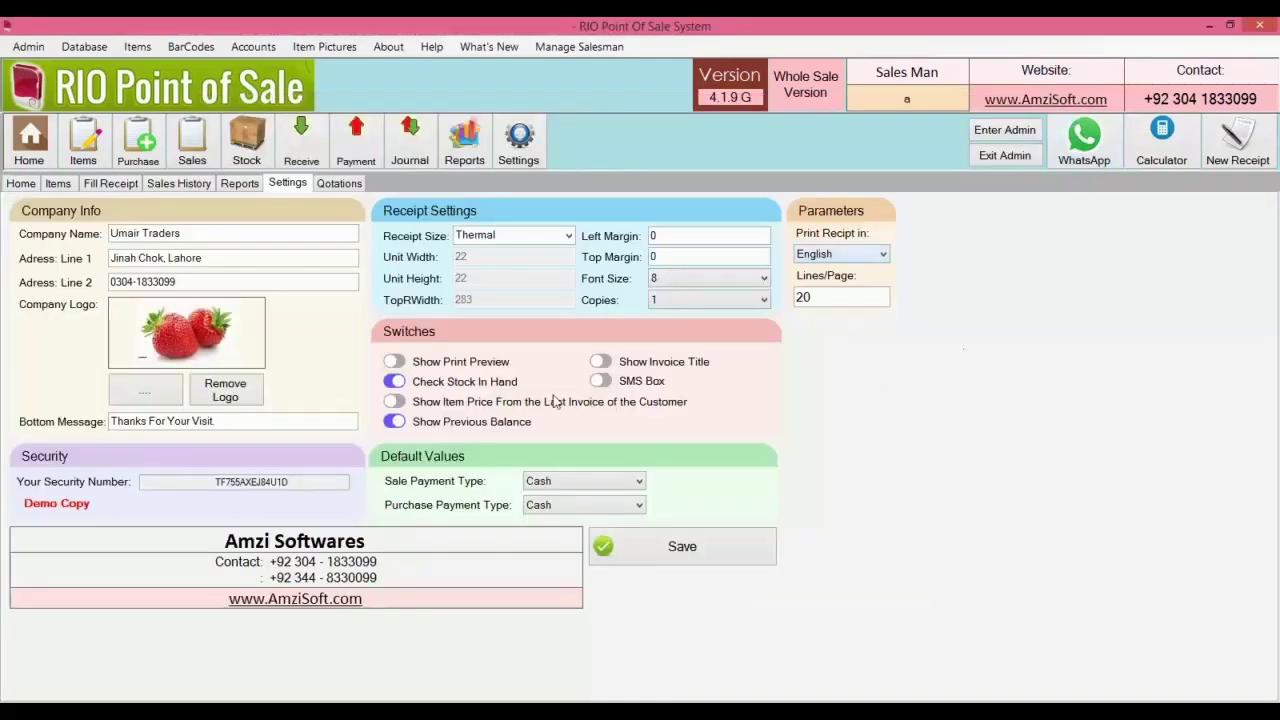
Turn on the SMS Box switch and check the sales receipt form for the message box.
{"action": "left_click", "coordinate": [600, 381]}
{"action": "left_click", "coordinate": [126, 184]}
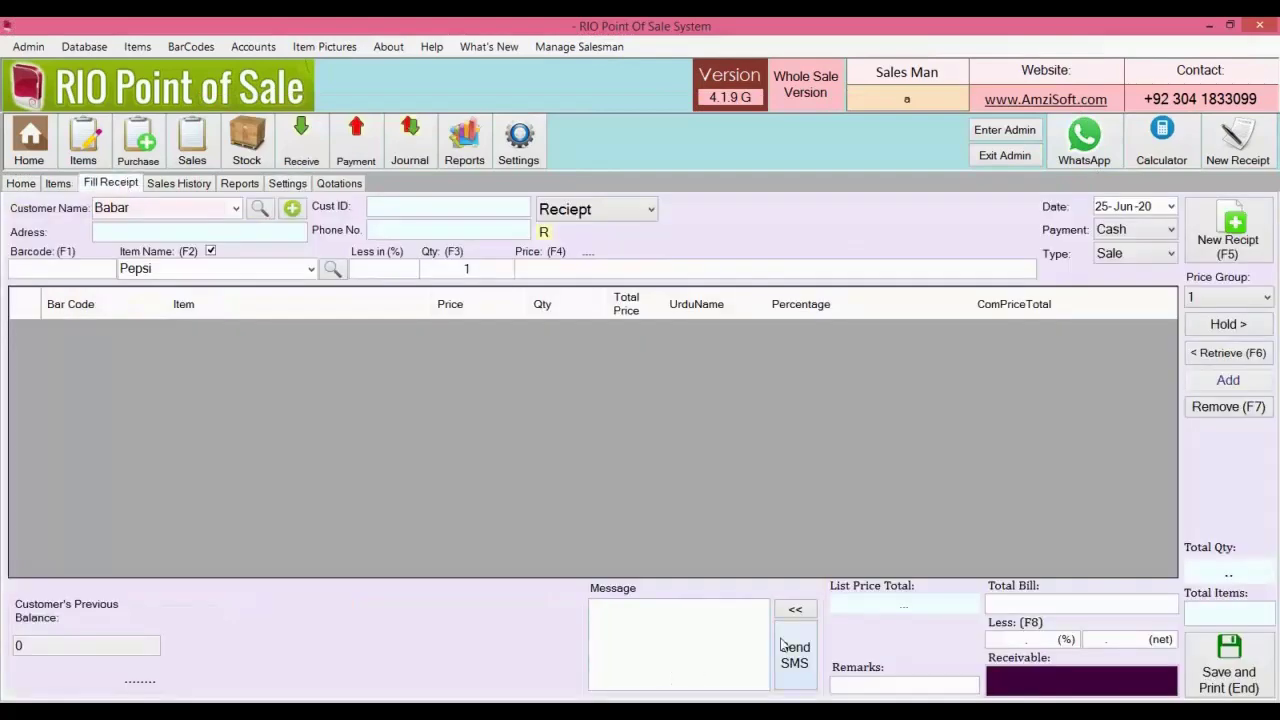
{"action": "left_click", "coordinate": [288, 184]}
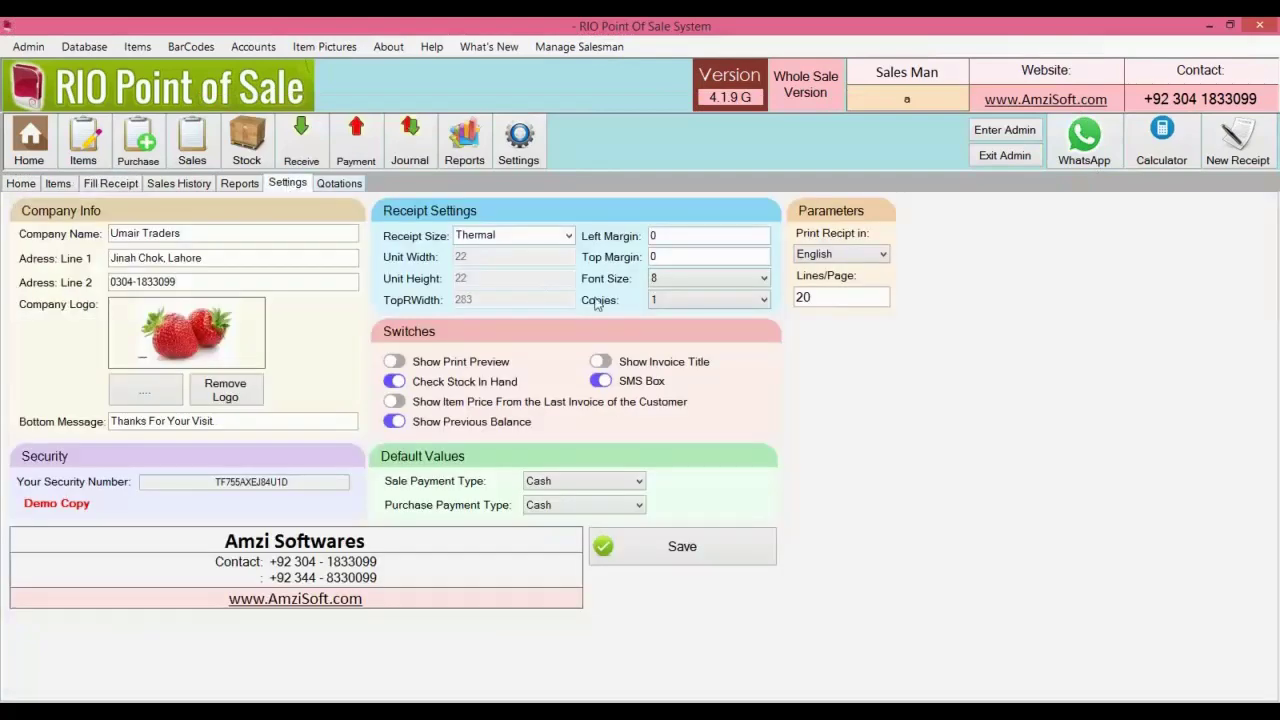
Turn off the SMS Box switch and check the sales receipt form again.
{"action": "left_click", "coordinate": [600, 381]}
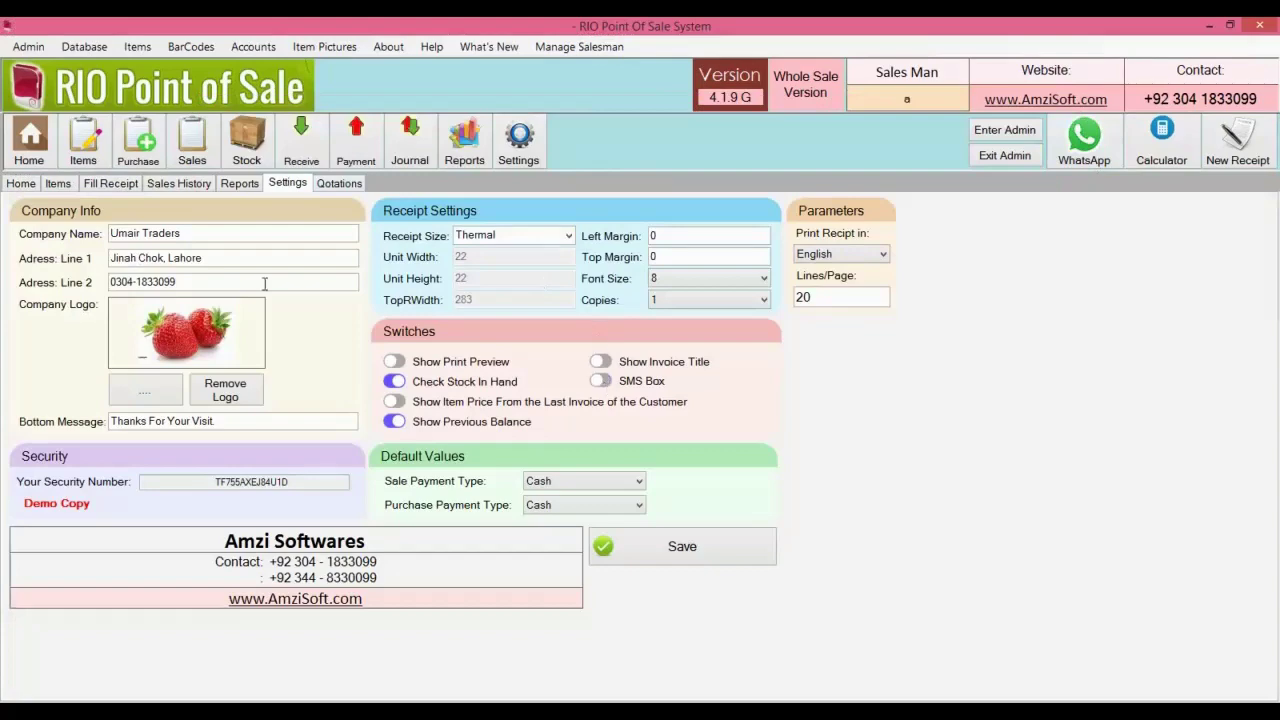
{"action": "left_click", "coordinate": [110, 184]}
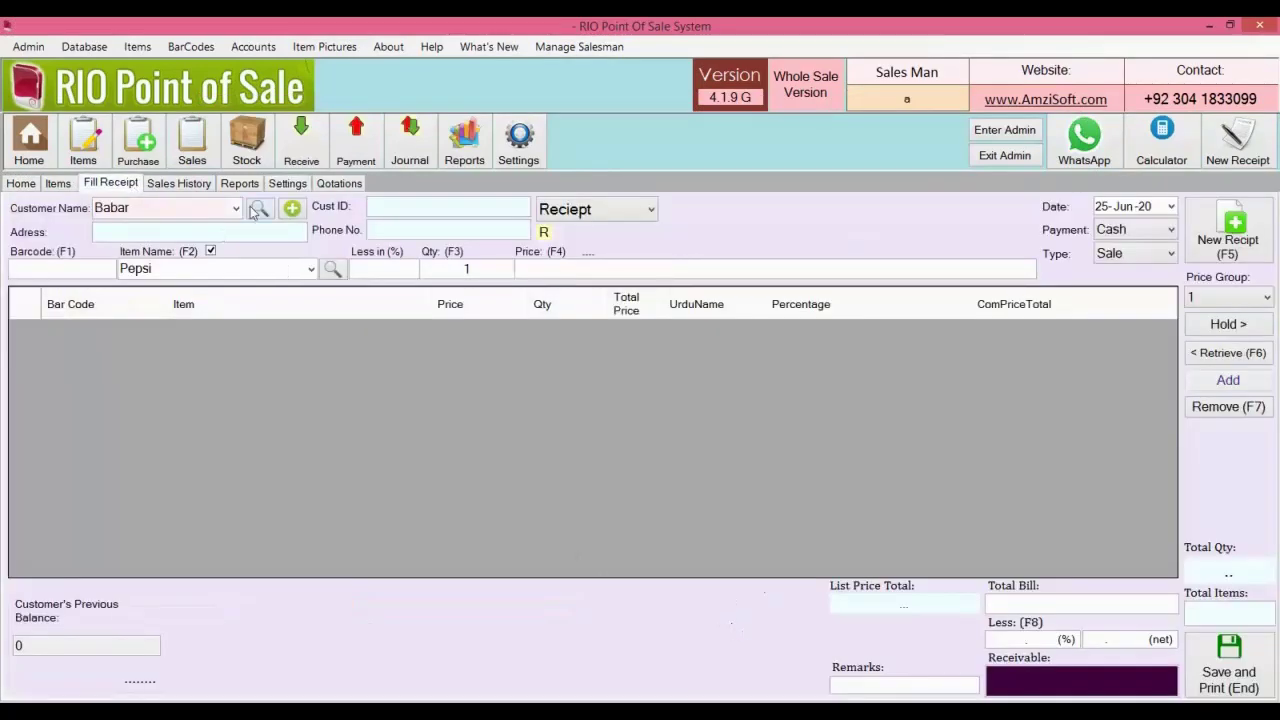
{"action": "left_click", "coordinate": [280, 185]}
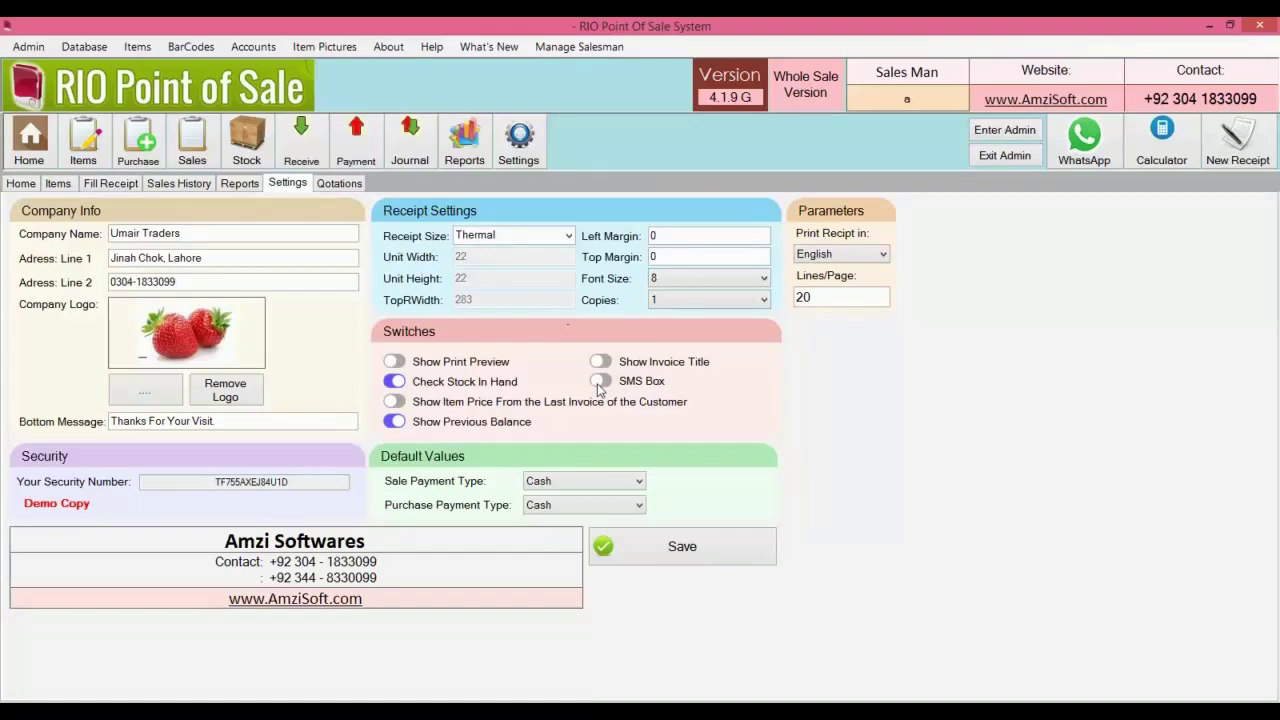
Start a cash received entry with the amount 10000 and enable conversion of the money to Urdu text.
{"action": "left_click", "coordinate": [300, 150]}
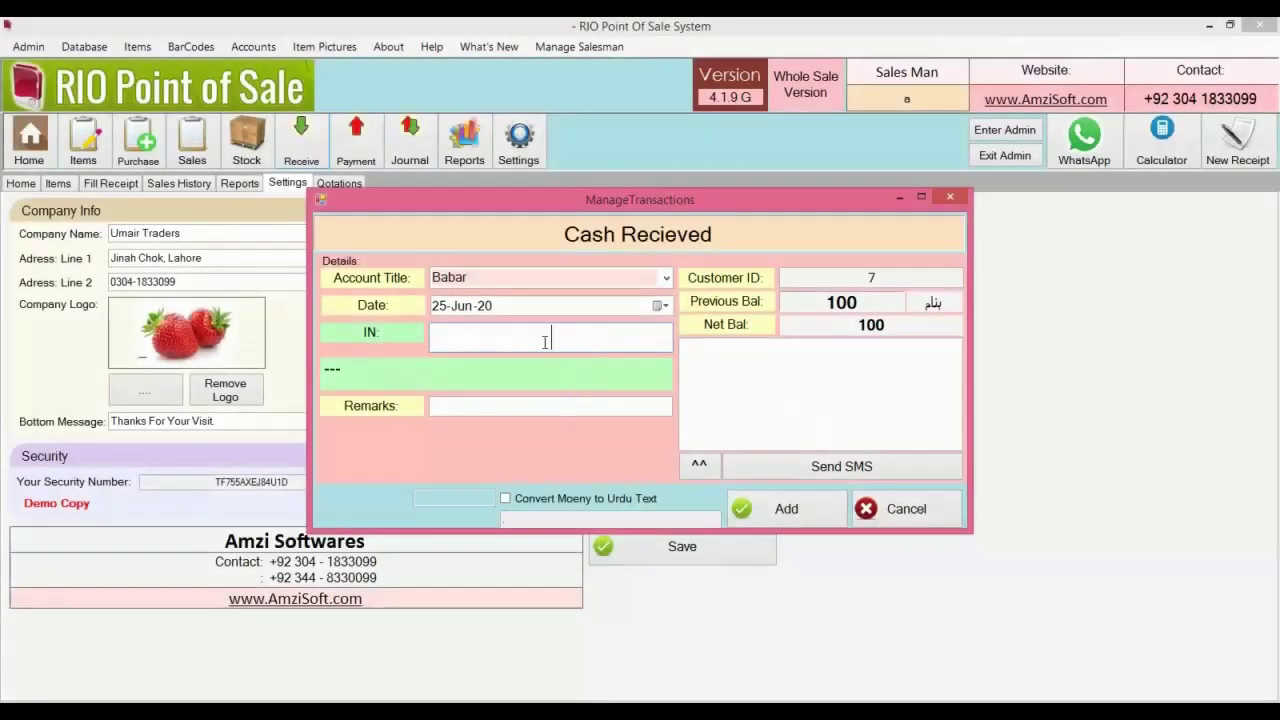
{"action": "type", "text": "10000"}
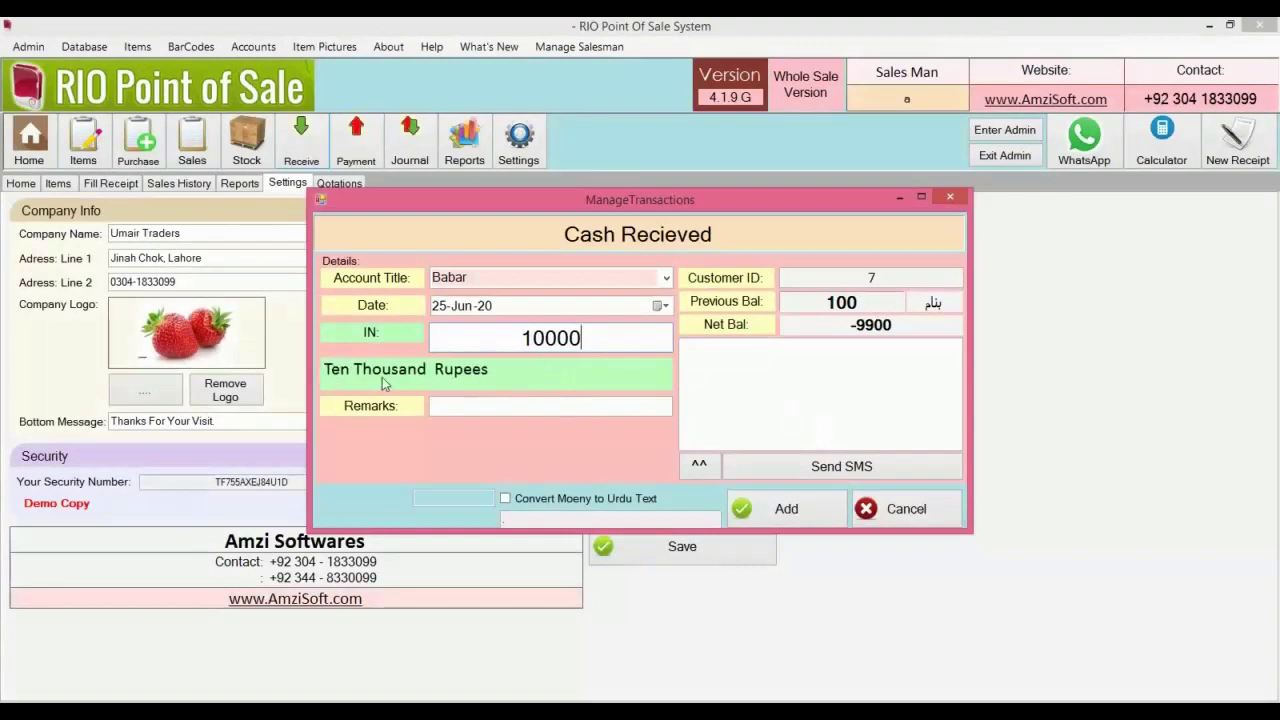
{"action": "left_click", "coordinate": [524, 507]}
Re-enter the received amount as 10000, and extend it to 100000 to preview the Urdu wording.
{"action": "left_click_drag", "start_coordinate": [594, 343], "coordinate": [483, 333]}
{"action": "type", "text": "1"}
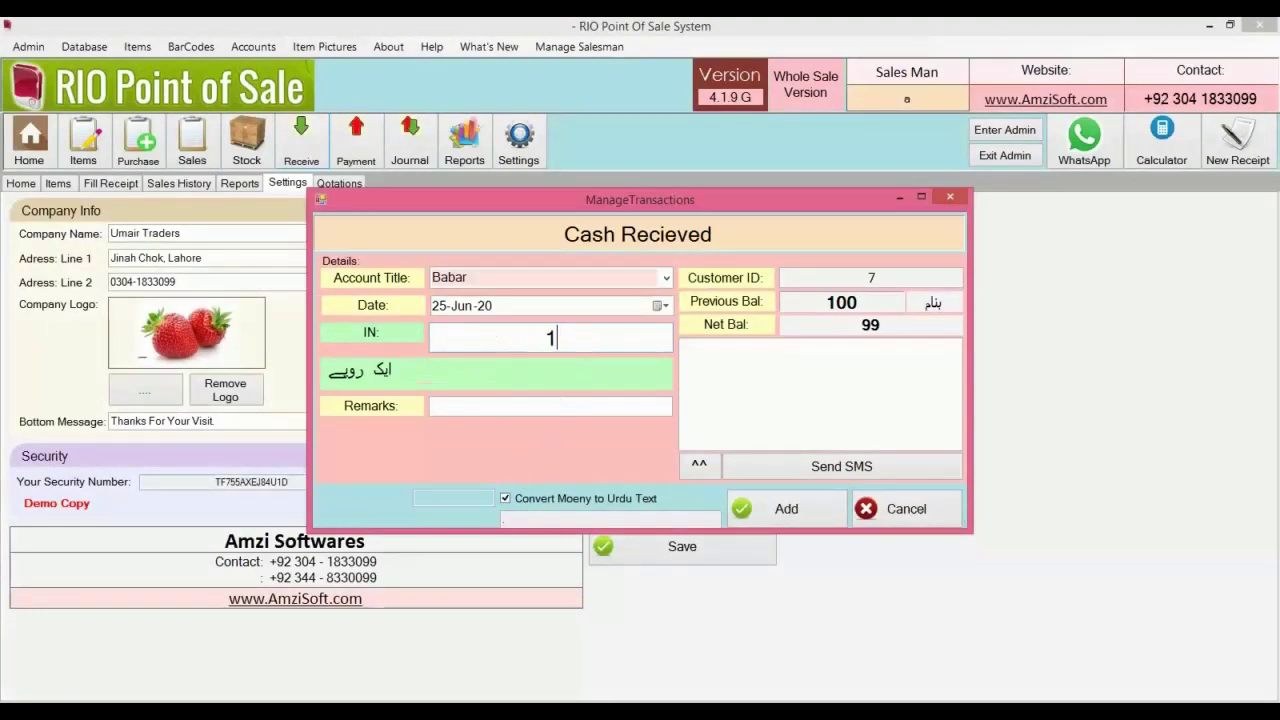
{"action": "type", "text": "0000"}
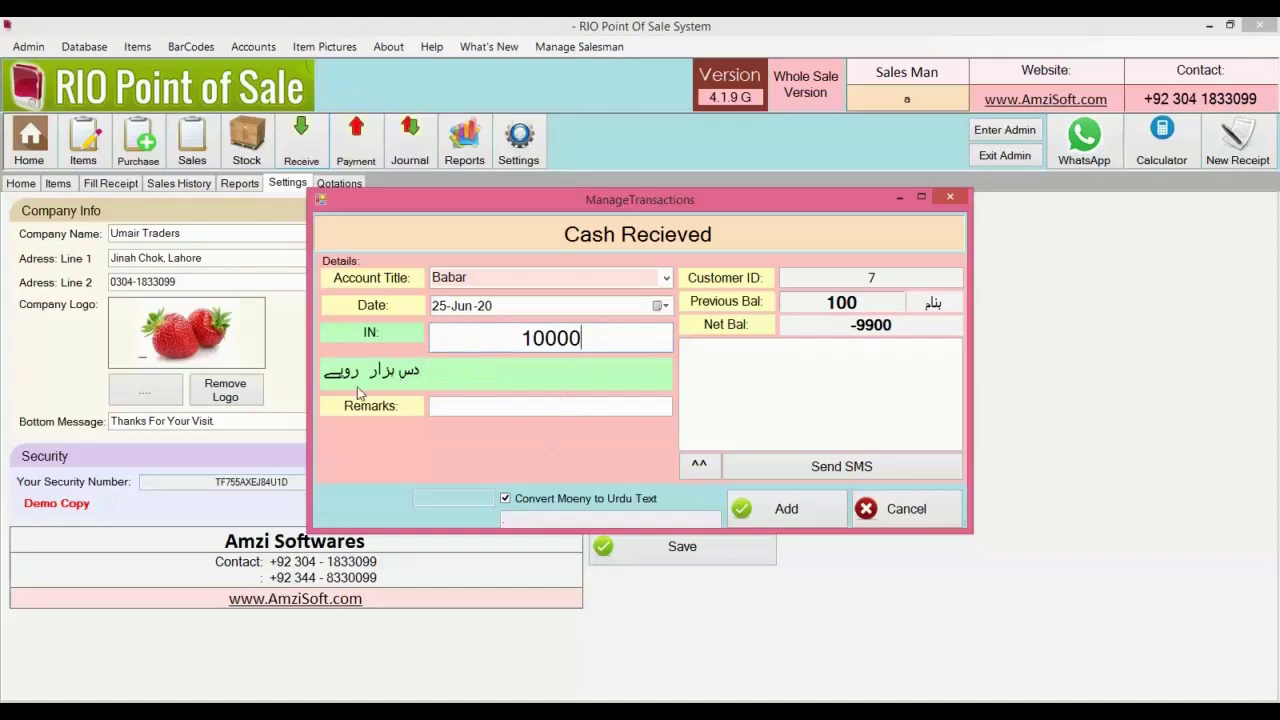
{"action": "type", "text": "0"}
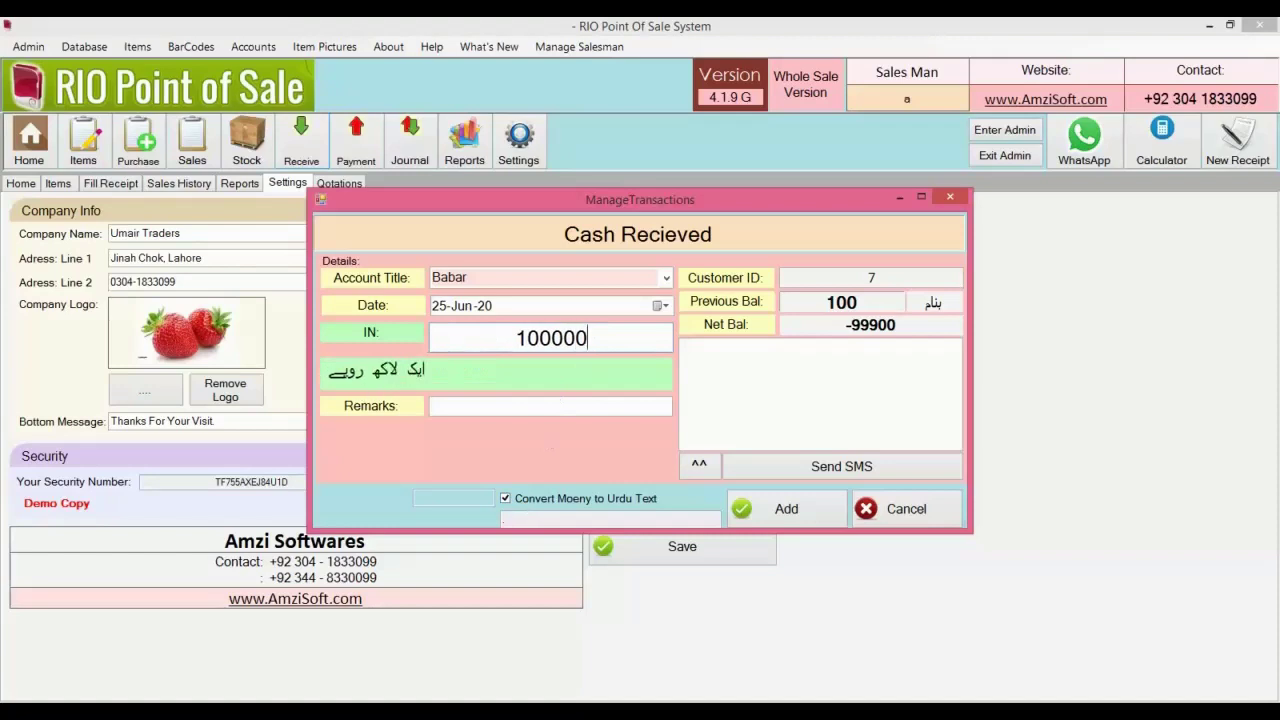
Set the received amount to 10000, add the cash entry without printing, and close the list of received cash entries.
{"action": "key", "text": "BackSpace"}
{"action": "key", "text": "BackSpace"}
{"action": "key", "text": "BackSpace"}
{"action": "key", "text": "BackSpace"}
{"action": "key", "text": "BackSpace"}
{"action": "type", "text": "9939"}
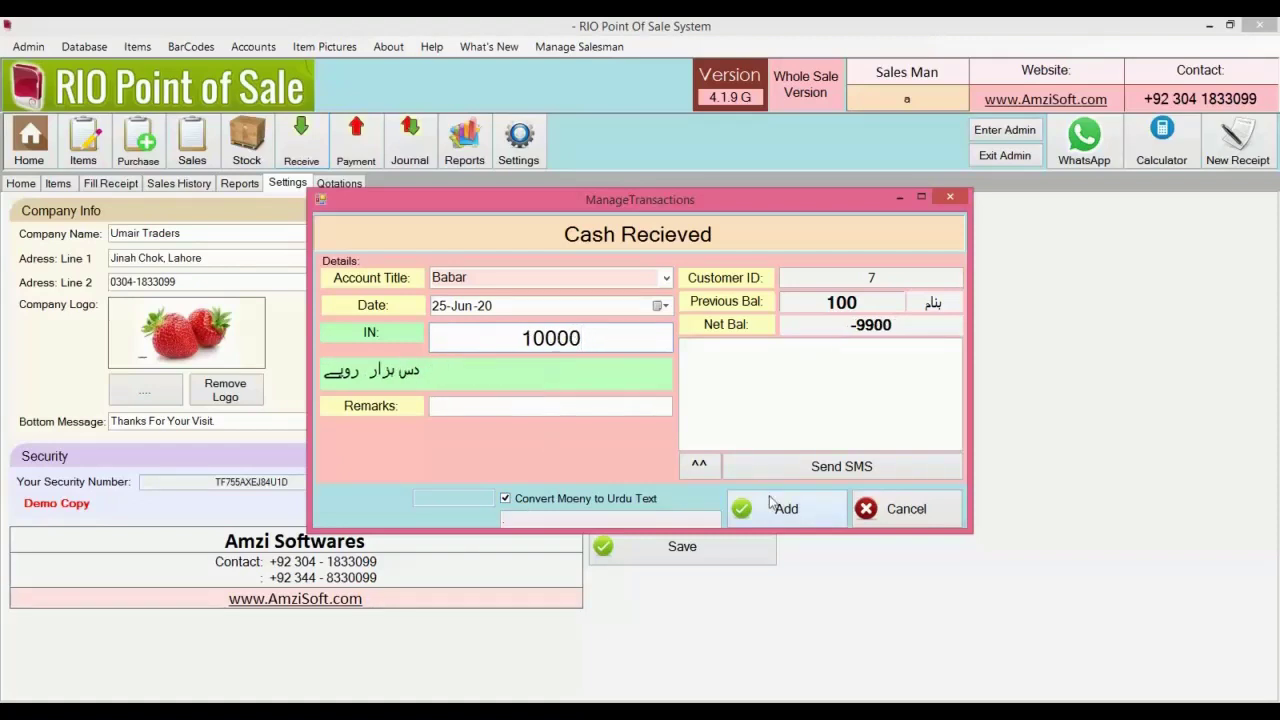
{"action": "left_click", "coordinate": [772, 502]}
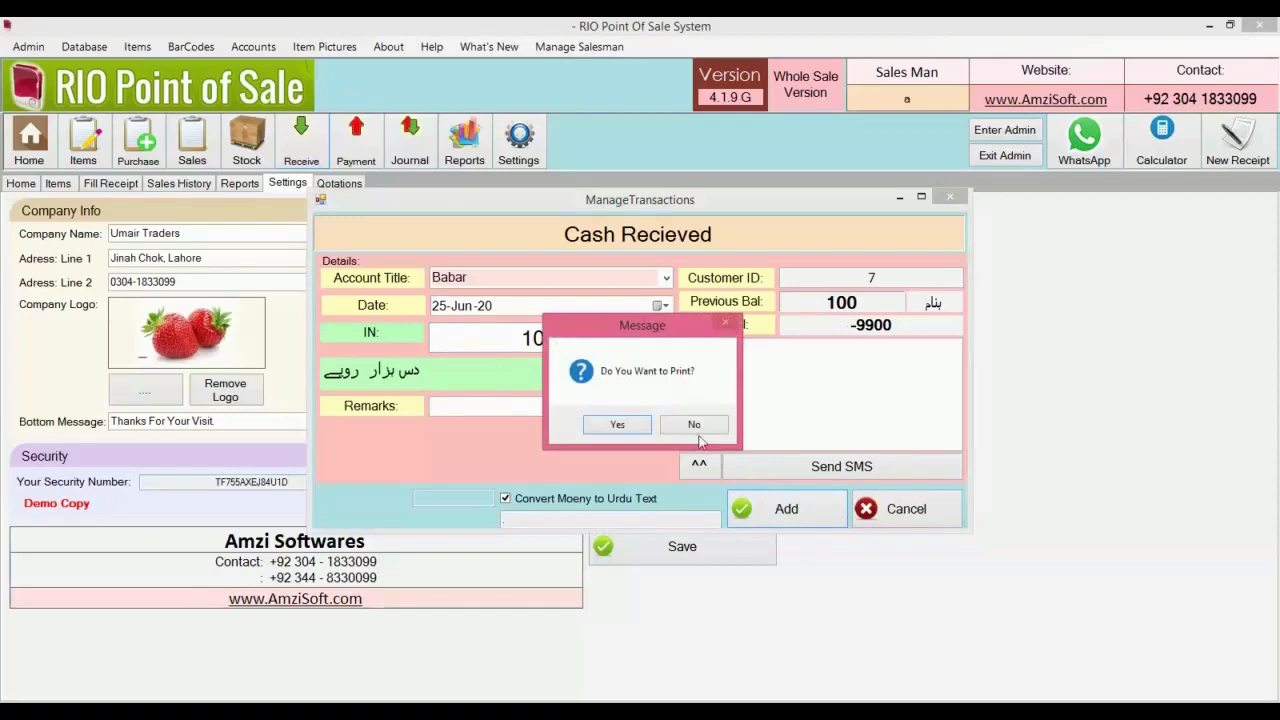
{"action": "left_click", "coordinate": [694, 424]}
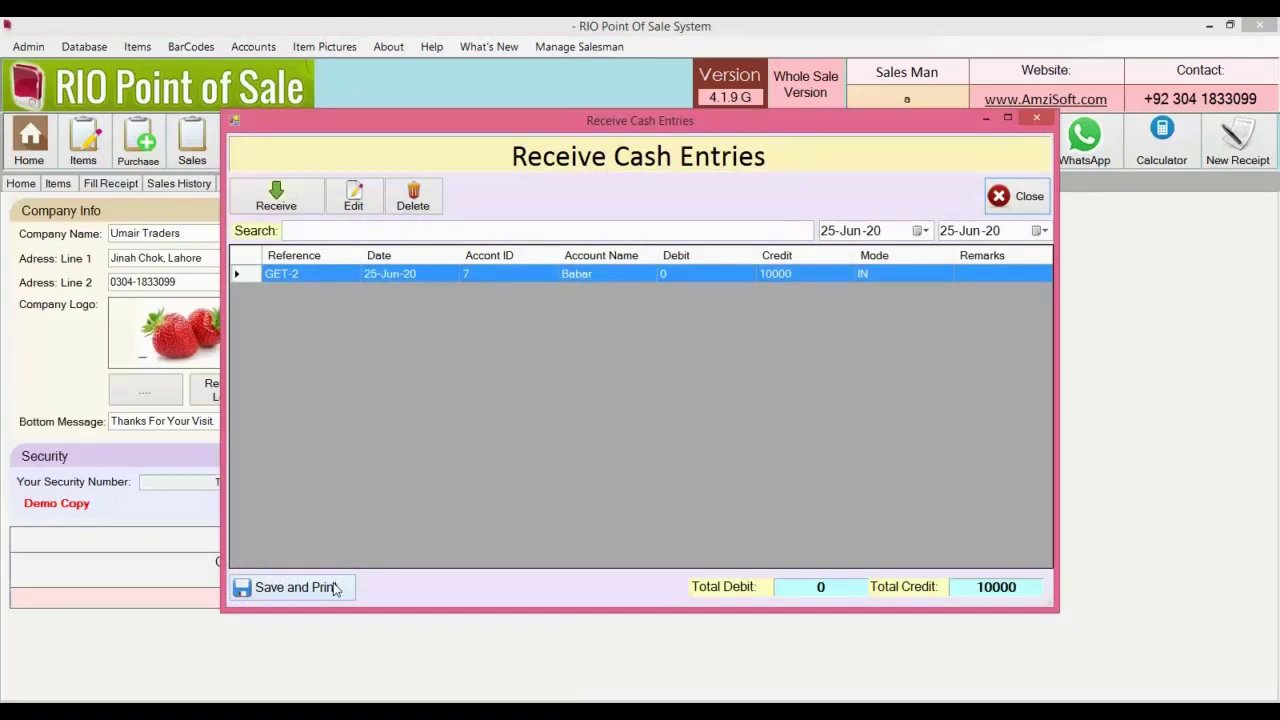
{"action": "left_click", "coordinate": [1030, 117]}
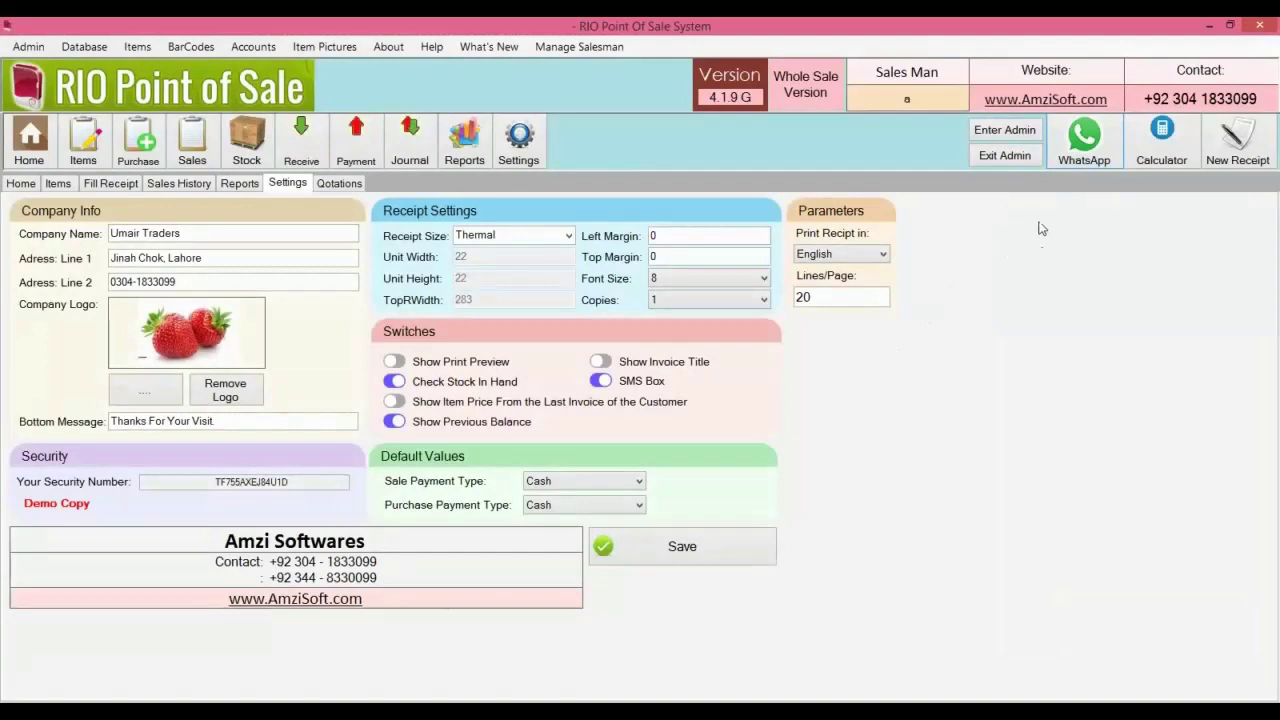
Open the stock position list to check the items' stock in hand.
{"action": "left_click", "coordinate": [1067, 163]}
{"action": "left_click", "coordinate": [262, 162]}
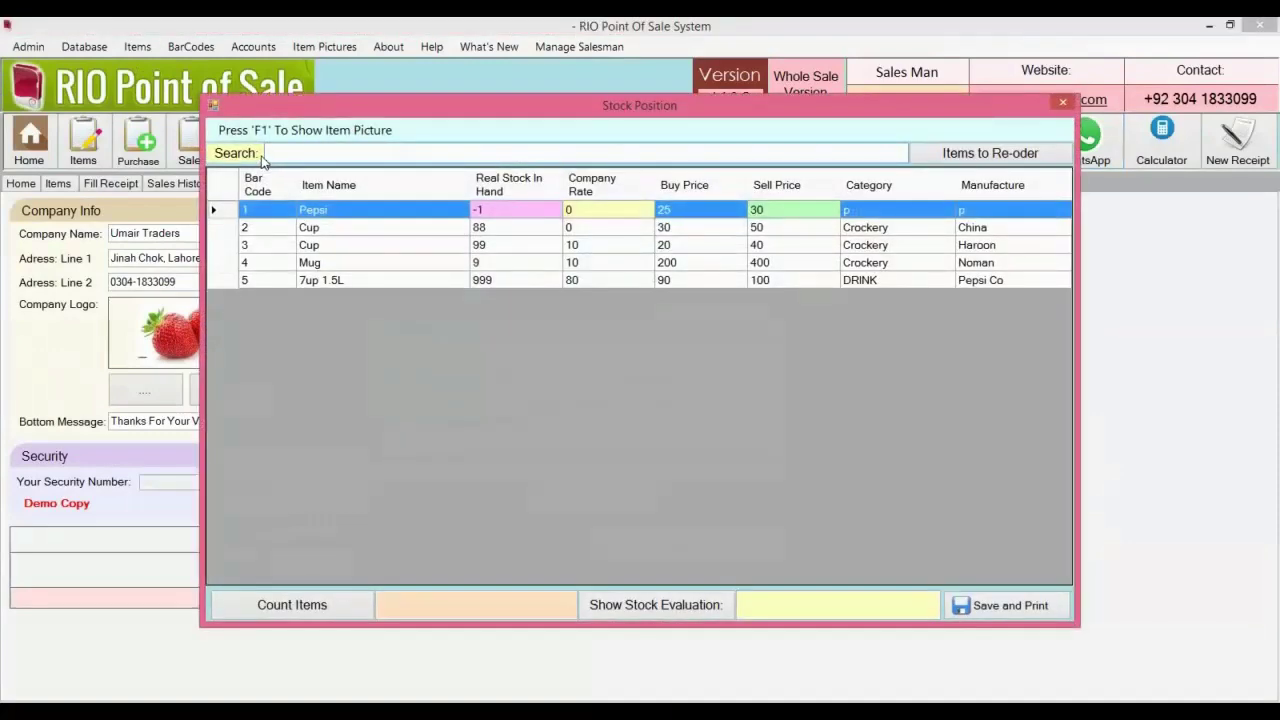
Add 11 to the Pepsi item's stock and reopen the stock position list to refresh the quantities.
{"action": "double_click", "coordinate": [350, 215]}
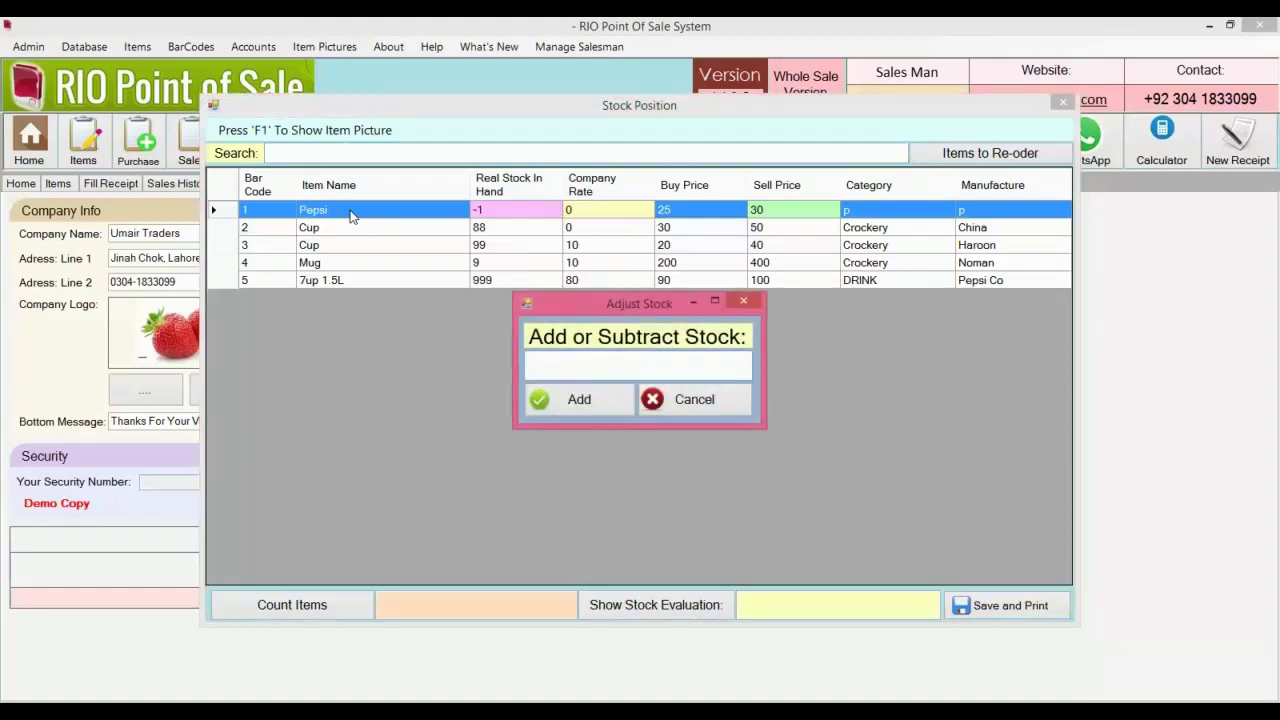
{"action": "type", "text": "11"}
{"action": "left_click", "coordinate": [568, 400]}
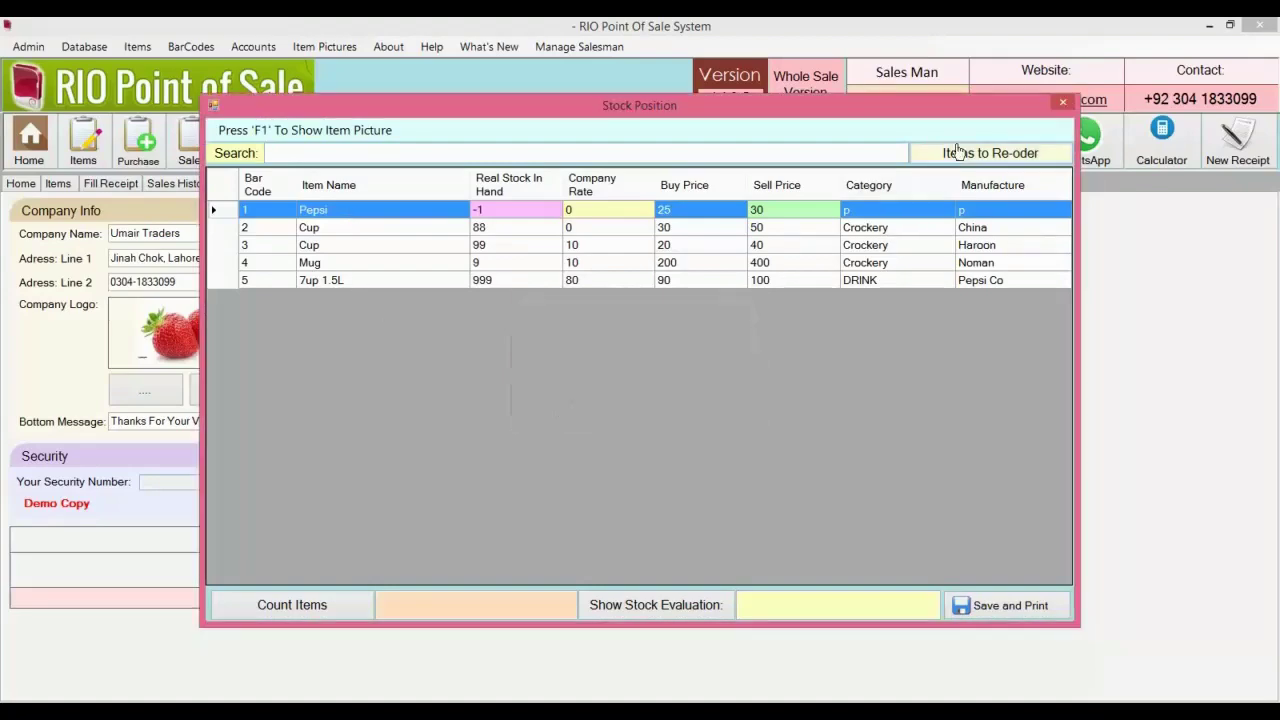
{"action": "left_click", "coordinate": [1063, 102]}
{"action": "left_click", "coordinate": [245, 163]}
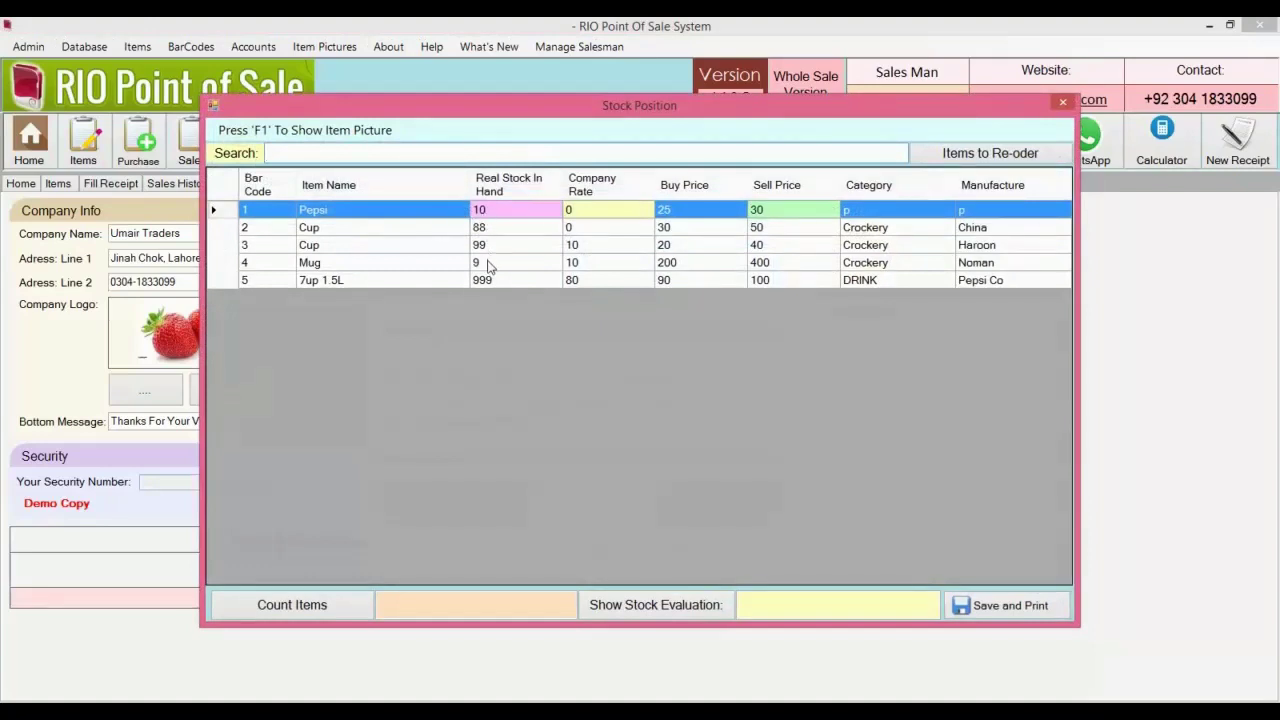
Adjust the Mug item's stock by -1 and reopen the stock position list at the Mug row.
{"action": "left_click", "coordinate": [489, 263]}
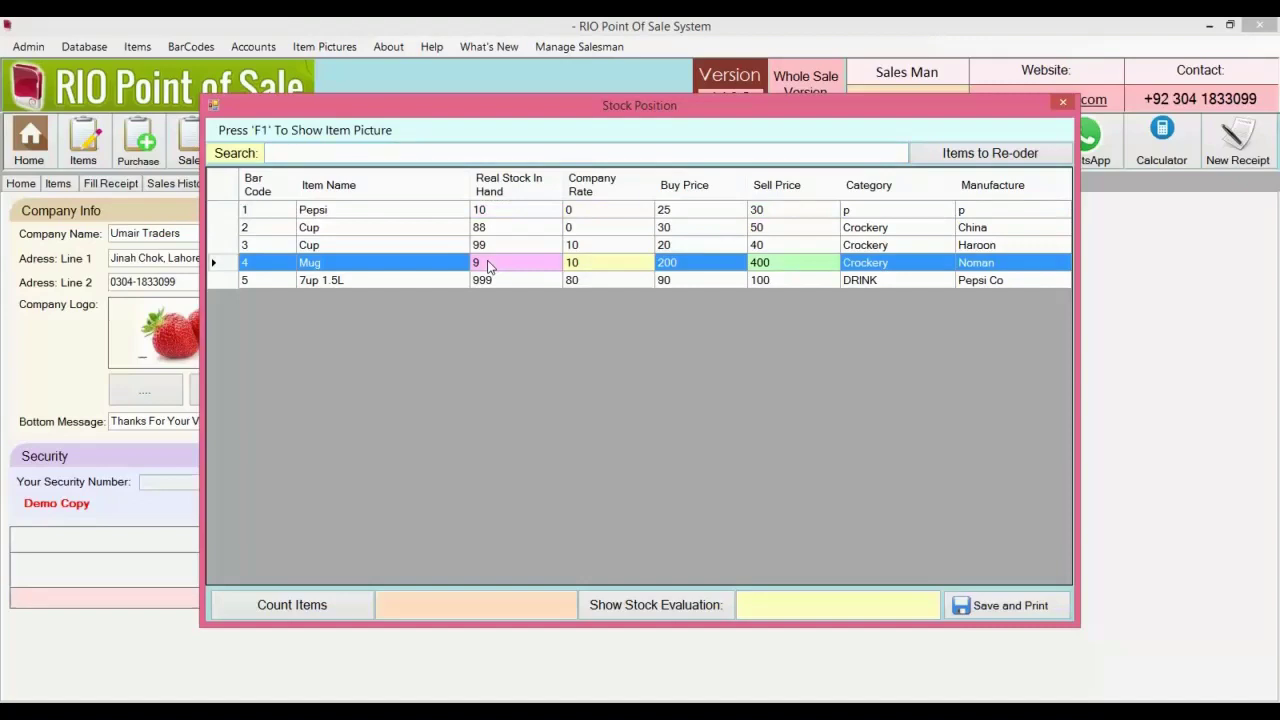
{"action": "double_click", "coordinate": [489, 266]}
{"action": "type", "text": "-1"}
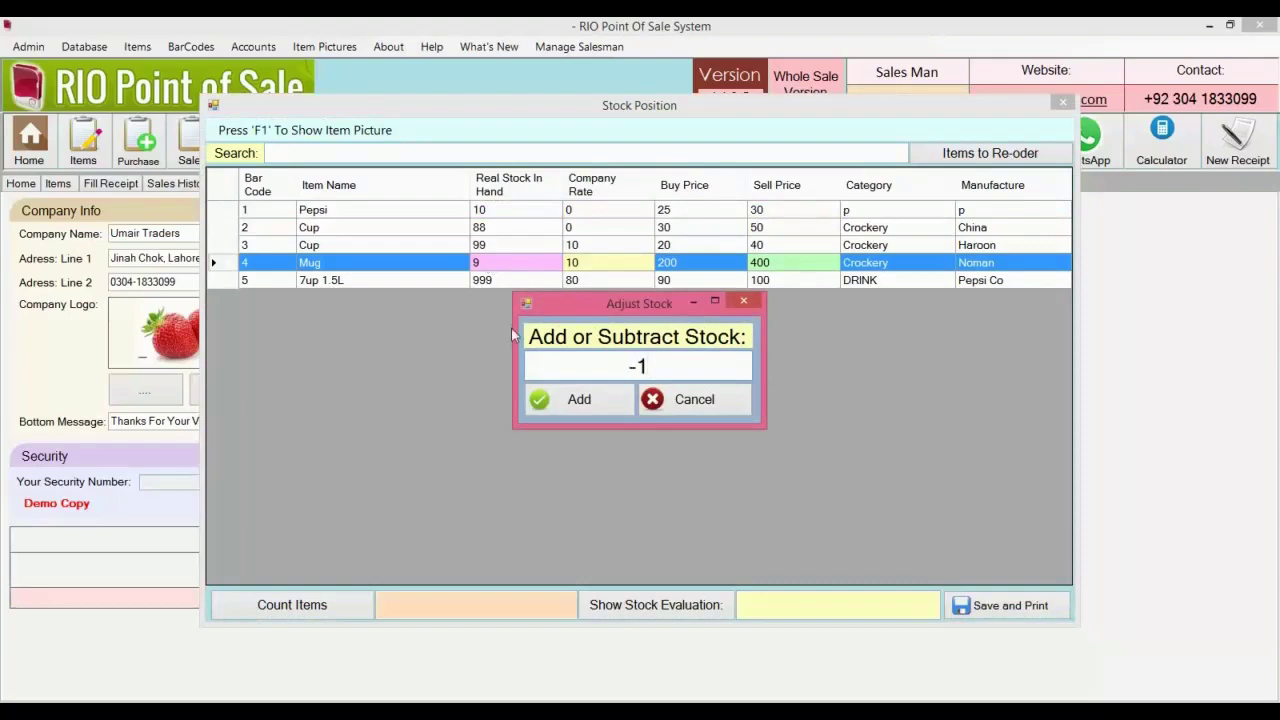
{"action": "left_click", "coordinate": [565, 399]}
{"action": "left_click", "coordinate": [1062, 101]}
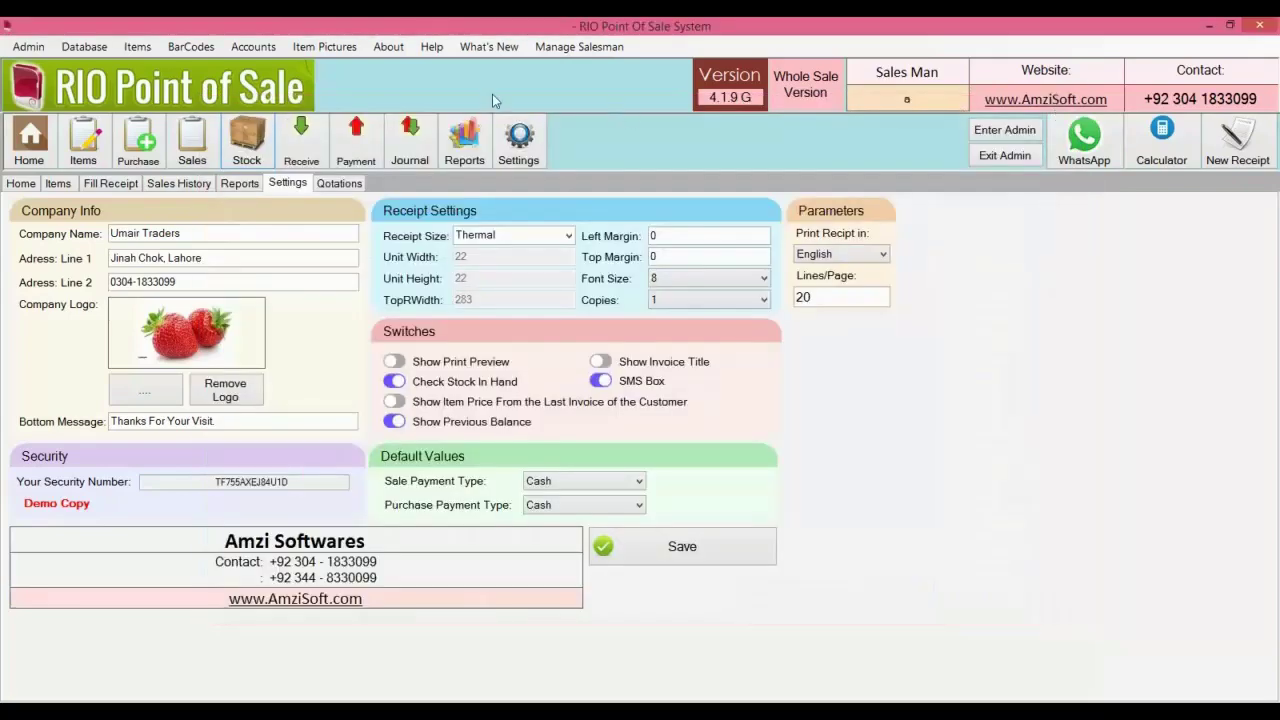
{"action": "left_click", "coordinate": [244, 140]}
{"action": "left_click", "coordinate": [493, 263]}
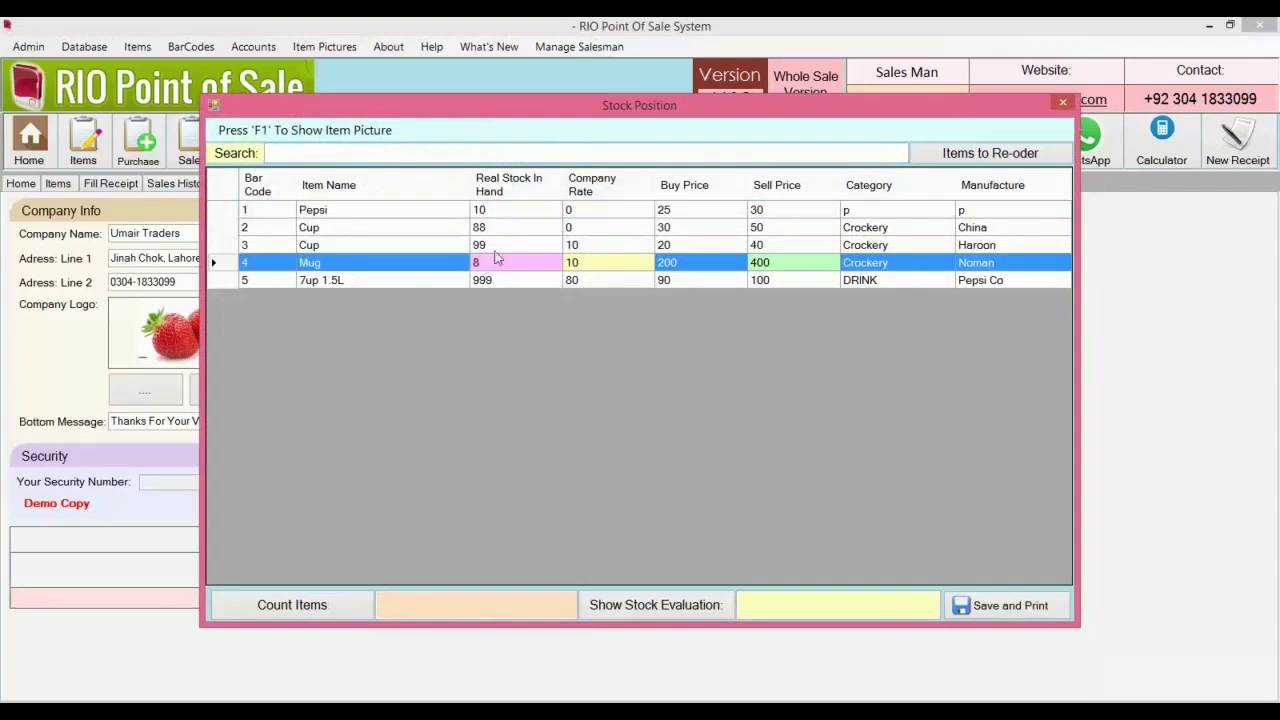
Search the stock list by category with "cro", clear it, and search by part of a manufacturer's name.
{"action": "left_click", "coordinate": [480, 153]}
{"action": "type", "text": "cro"}
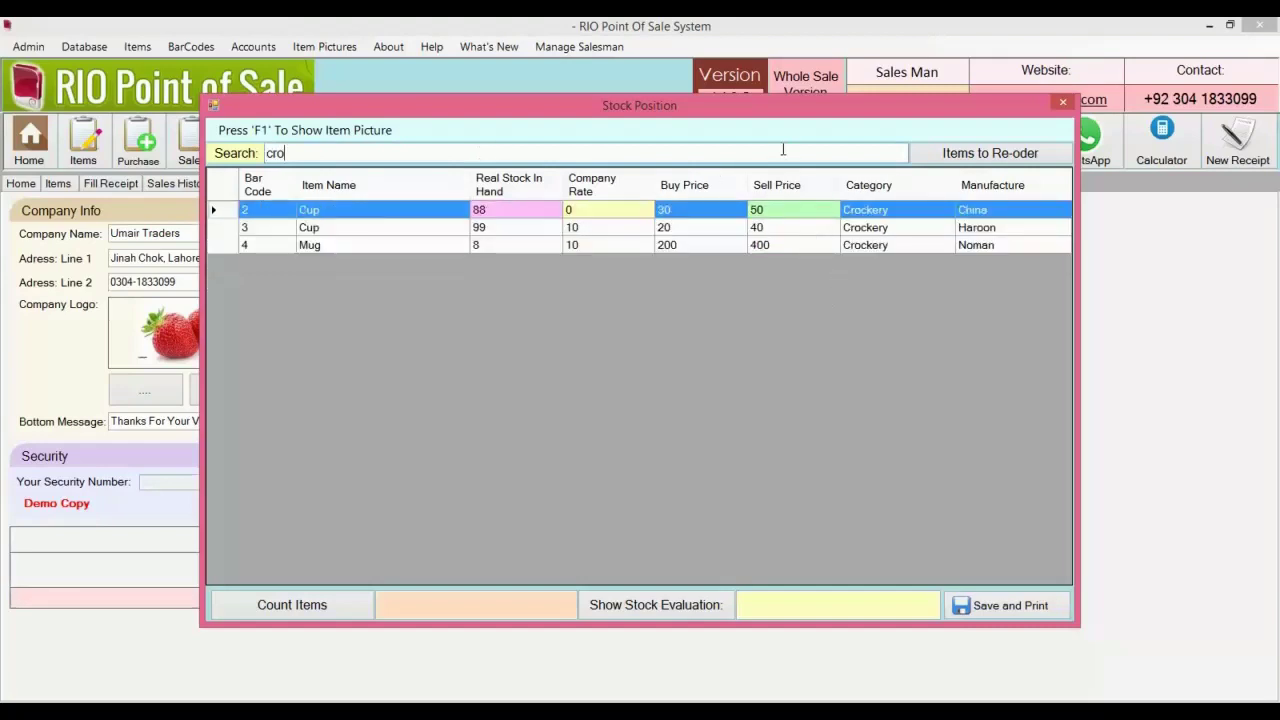
{"action": "key", "text": "BackSpace"}
{"action": "key", "text": "BackSpace"}
{"action": "key", "text": "BackSpace"}
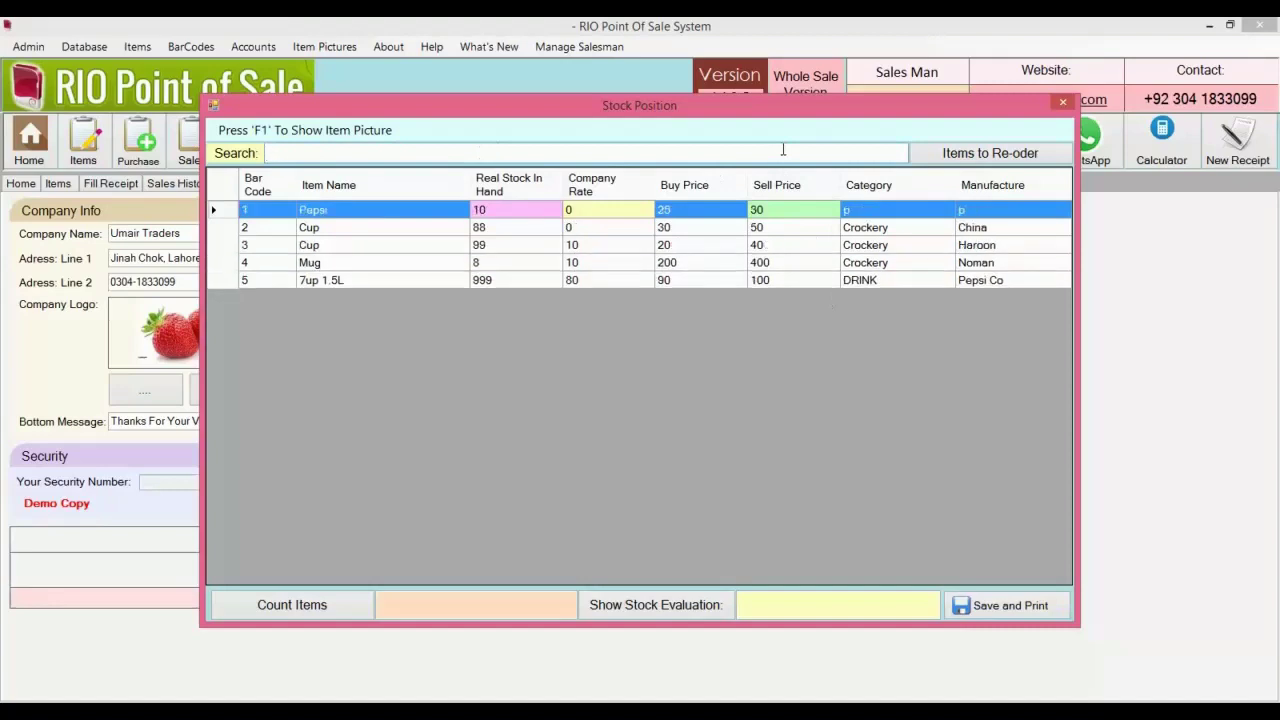
{"action": "type", "text": "haro"}
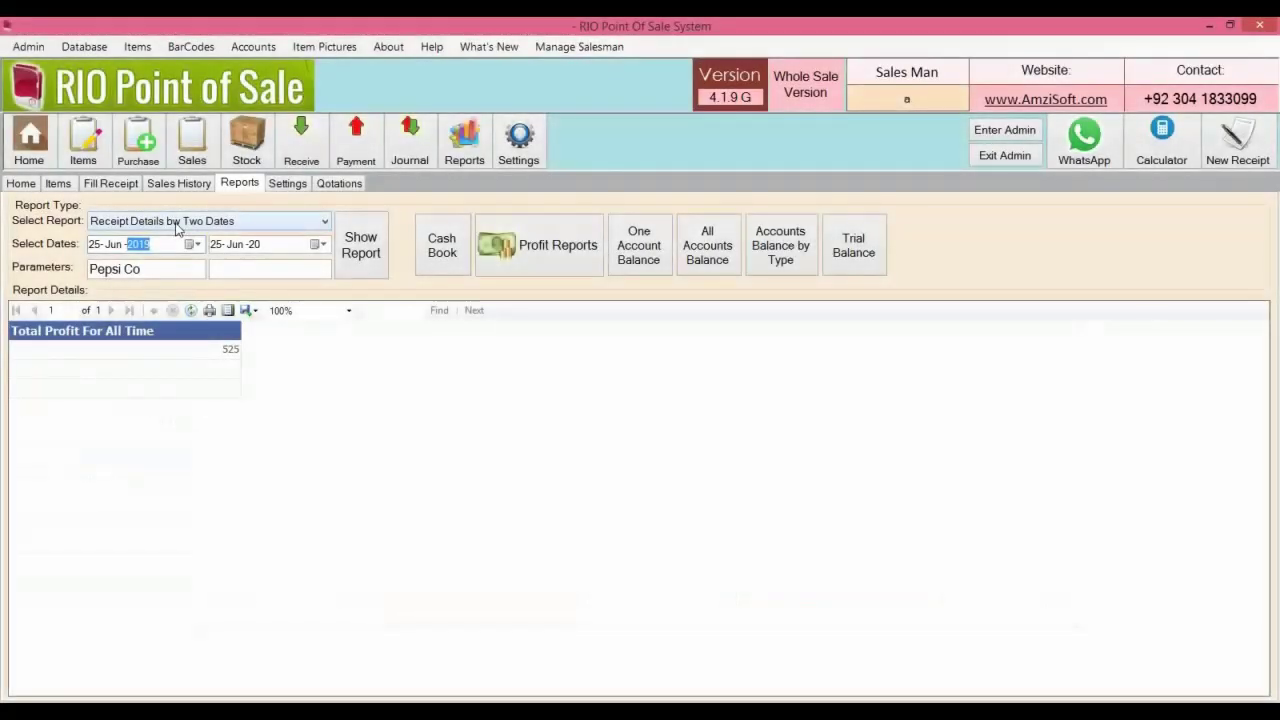
Generate the Receipt Details bw Two Dates report for 25-Jun-19 to 25-Jun-20.
{"action": "left_click", "coordinate": [178, 222]}
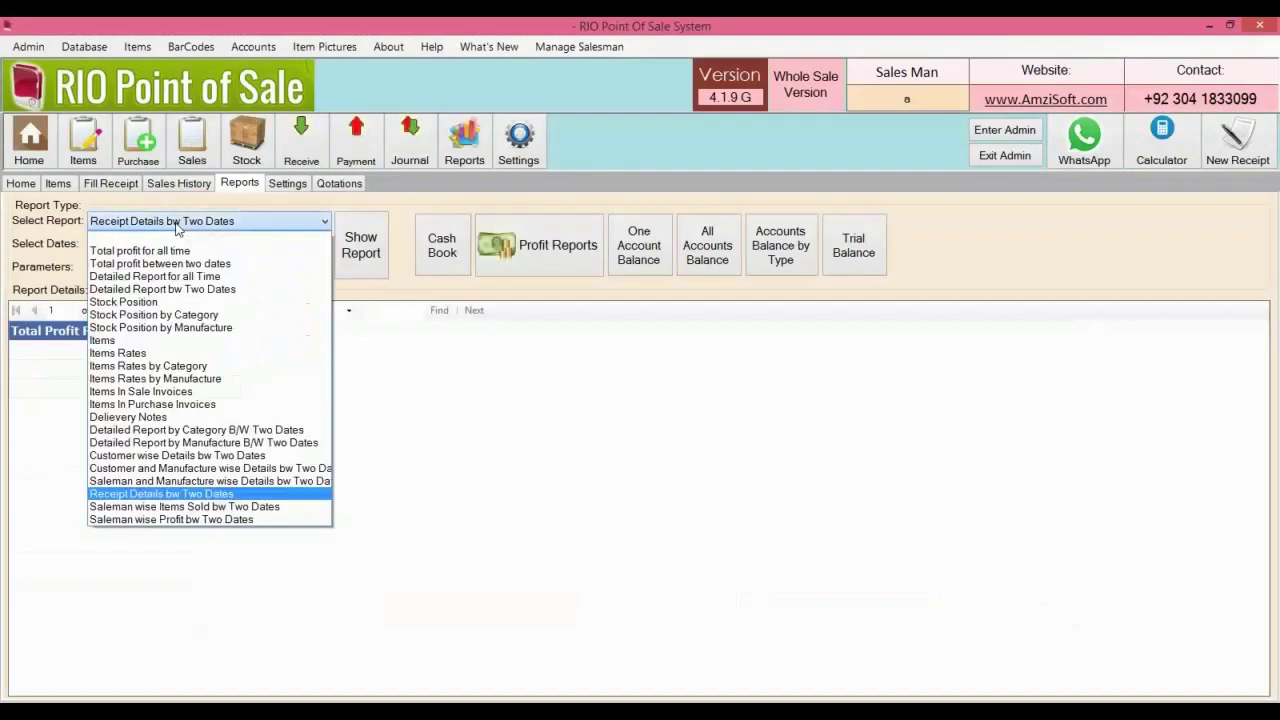
{"action": "left_click", "coordinate": [173, 498]}
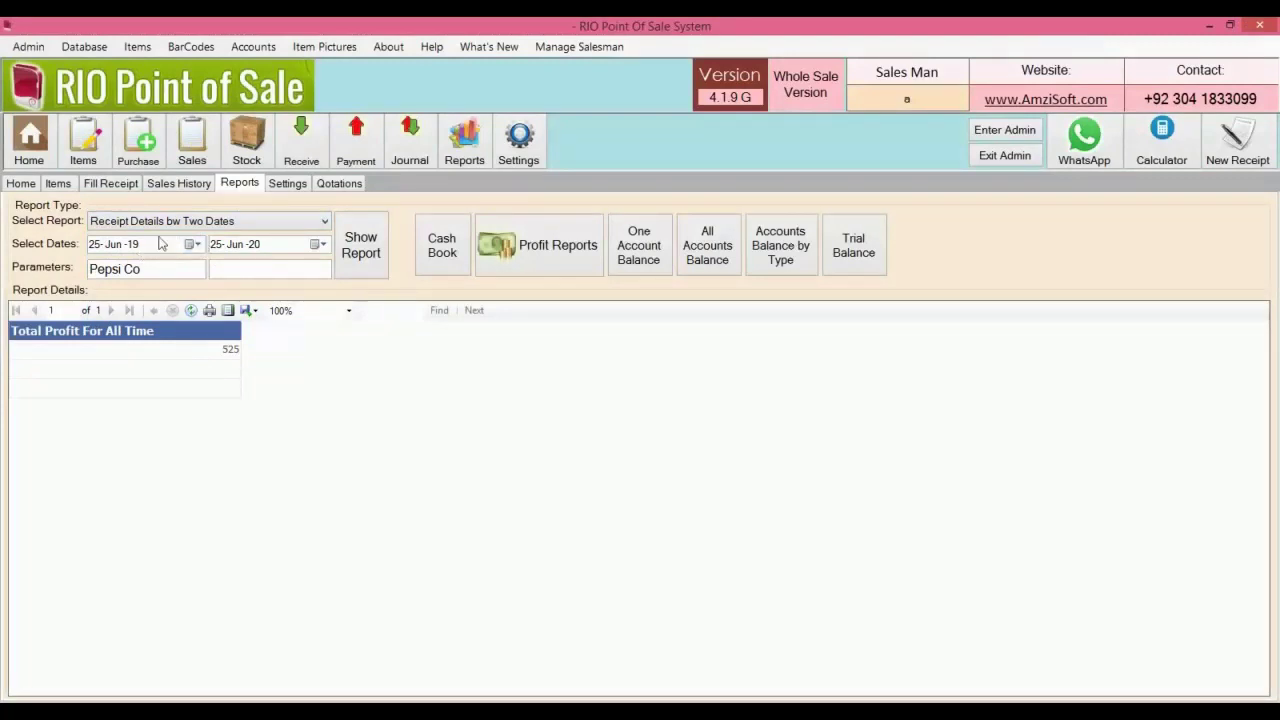
{"action": "left_click", "coordinate": [378, 258]}
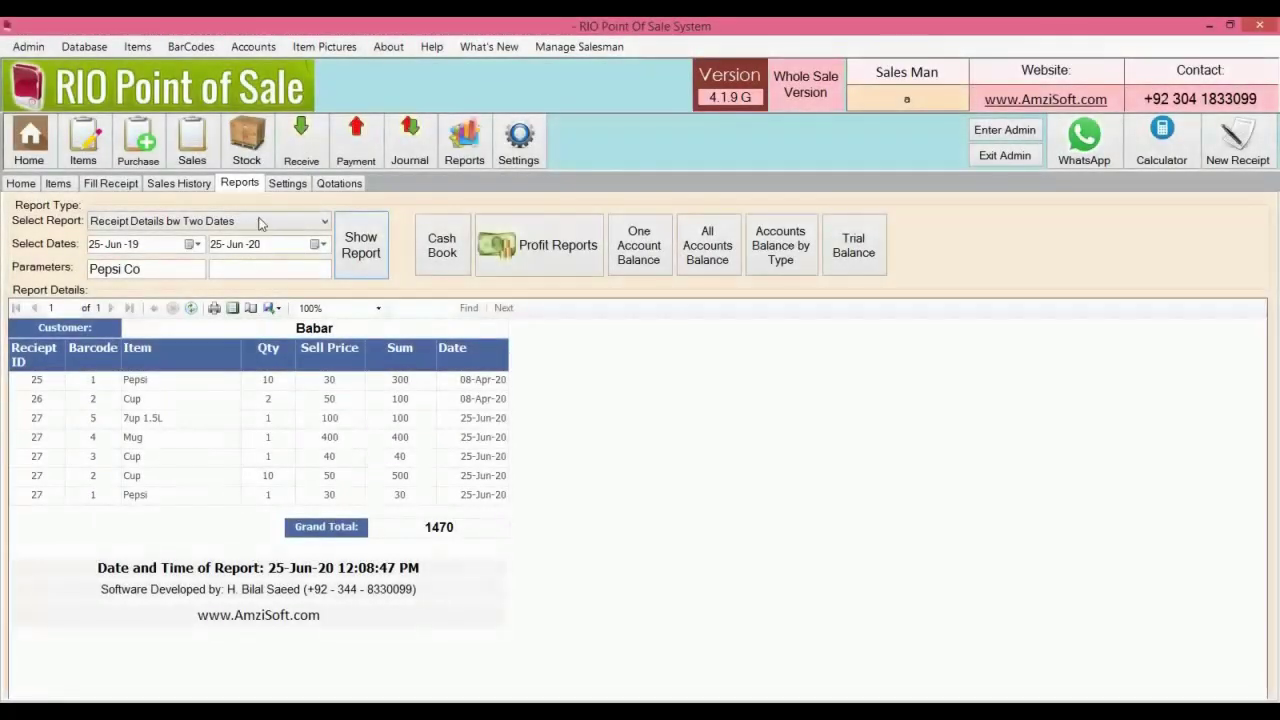
Select the Saleman wise Items Sold bw Two Dates report and choose the third listed salesman for it.
{"action": "left_click", "coordinate": [259, 222]}
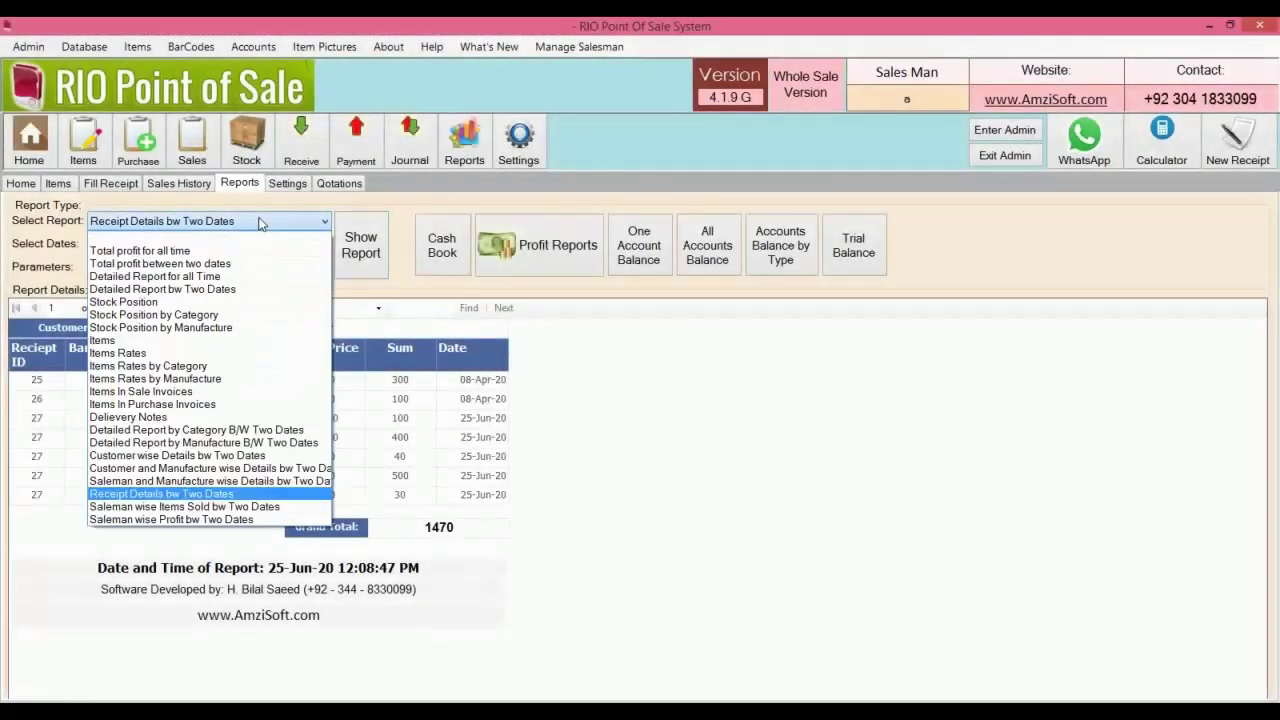
{"action": "left_click", "coordinate": [265, 507]}
{"action": "left_click", "coordinate": [745, 351]}
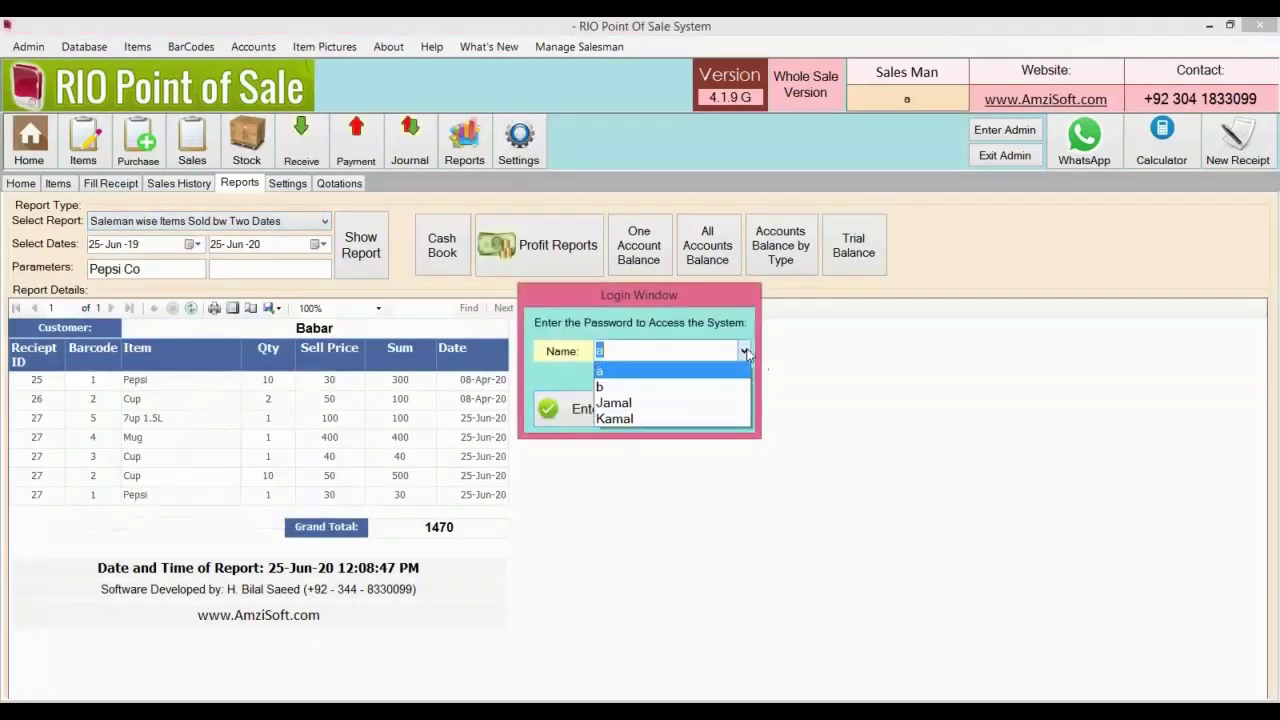
{"action": "left_click", "coordinate": [724, 403]}
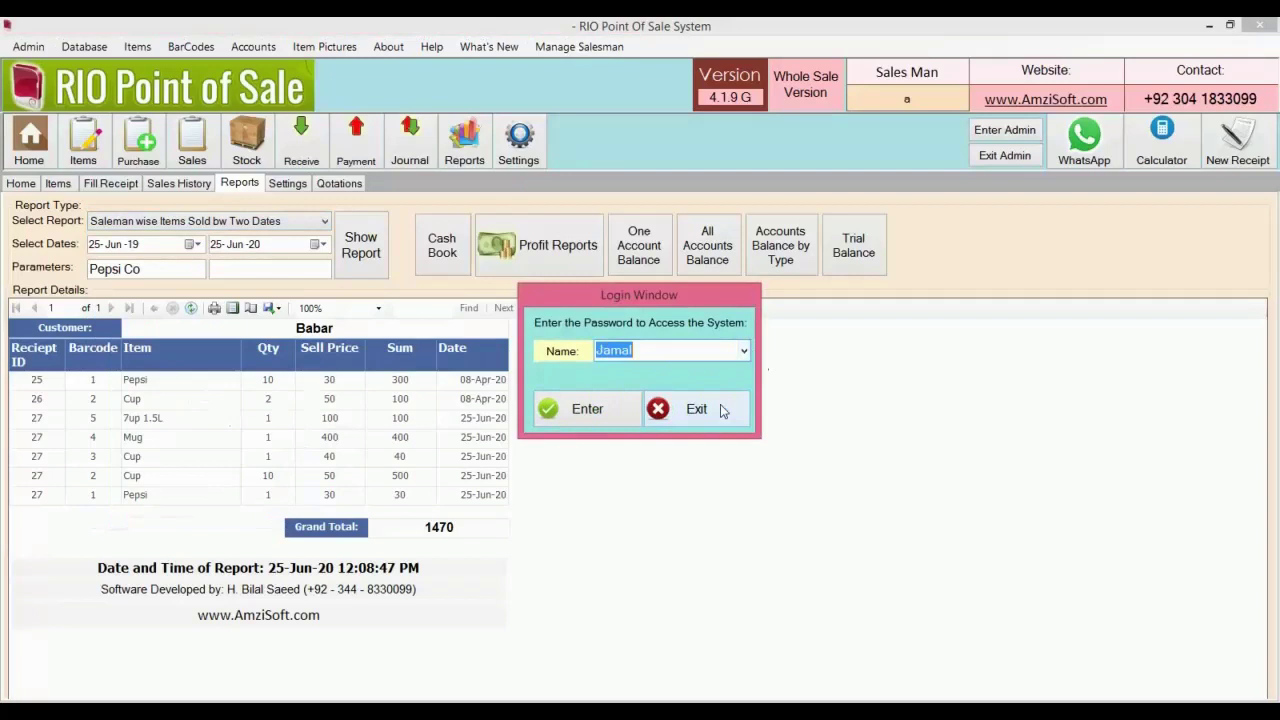
{"action": "left_click", "coordinate": [623, 411]}
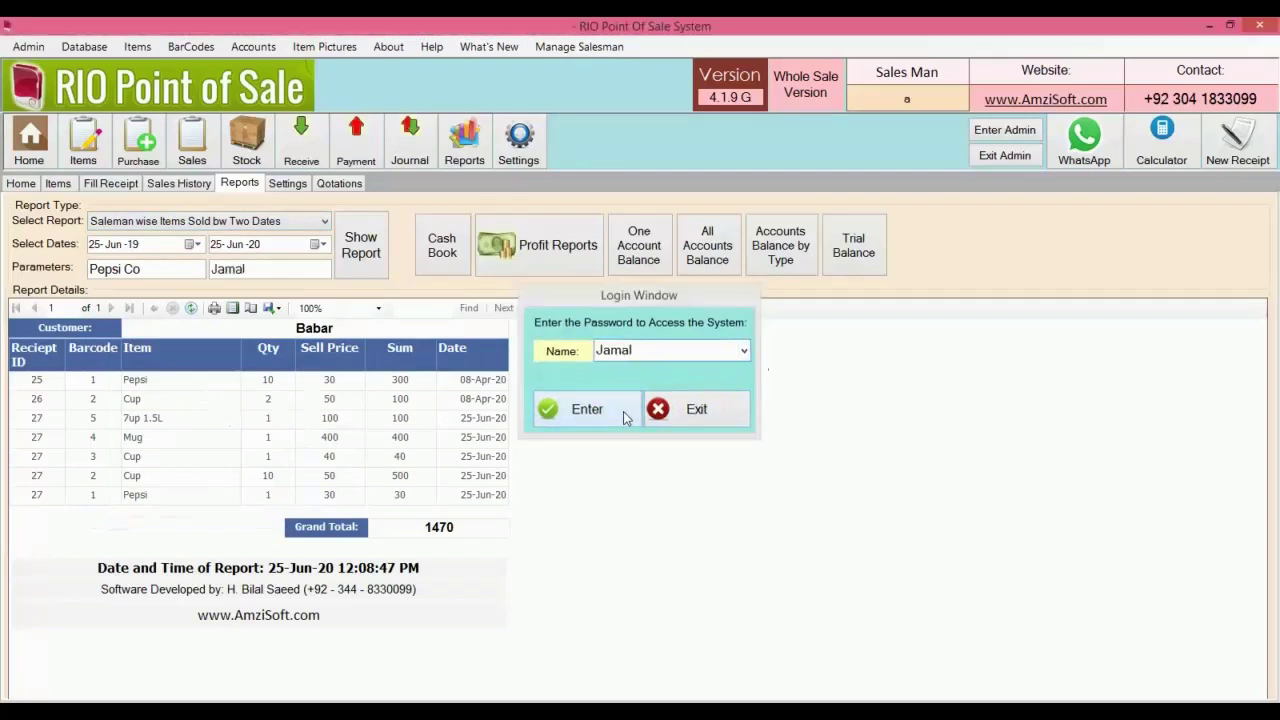
Change the start date's year to 2020 and generate the salesman's items sold report.
{"action": "left_click", "coordinate": [138, 247]}
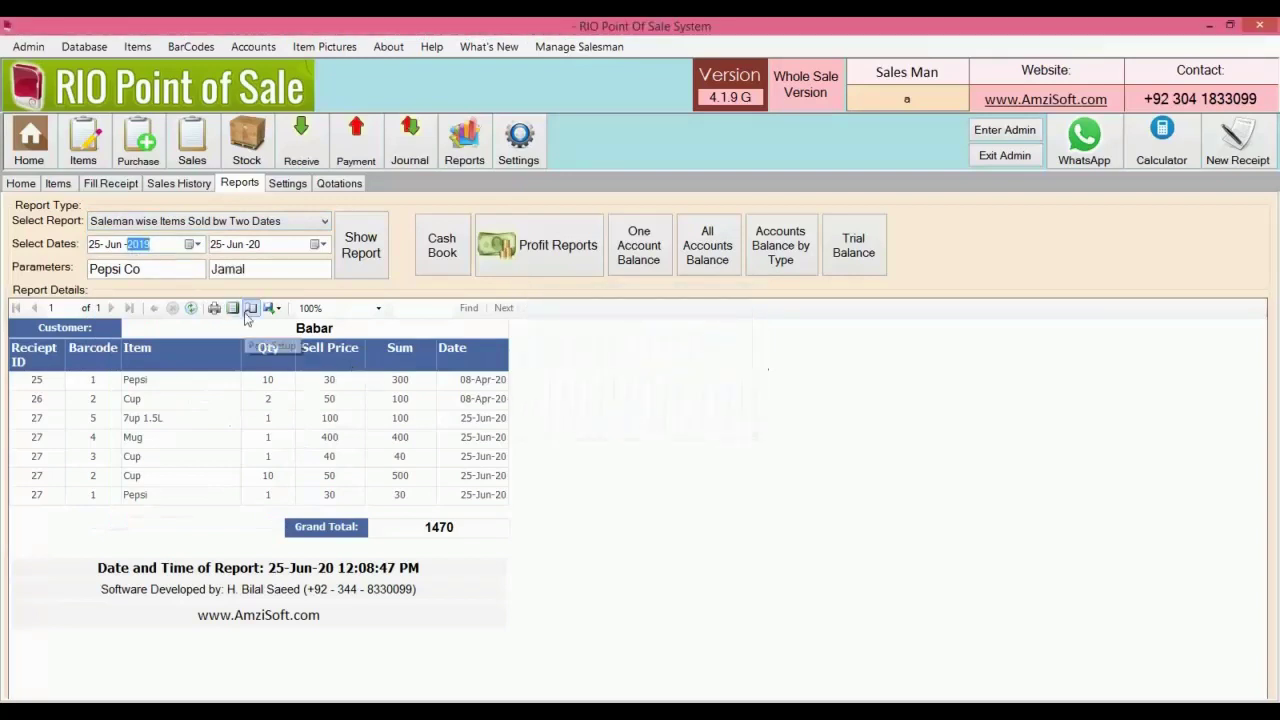
{"action": "type", "text": "20"}
{"action": "key", "text": "Left"}
{"action": "key", "text": "Left"}
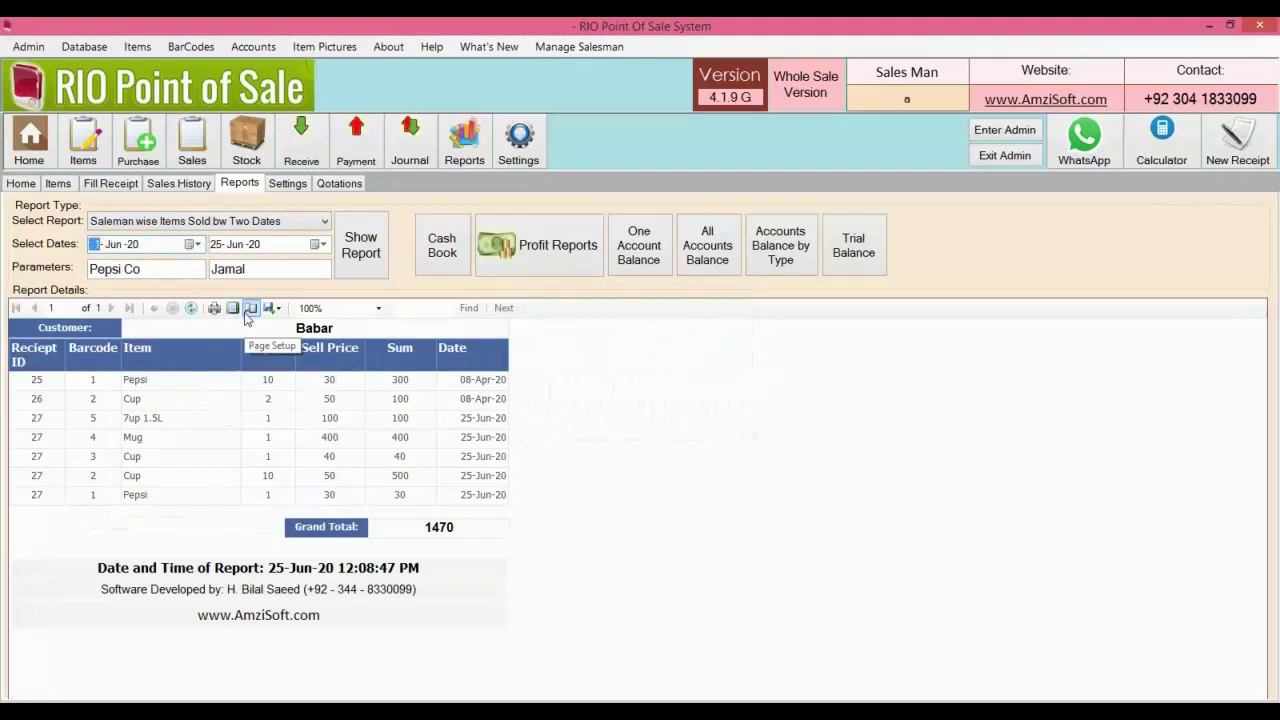
{"action": "left_click", "coordinate": [372, 256]}
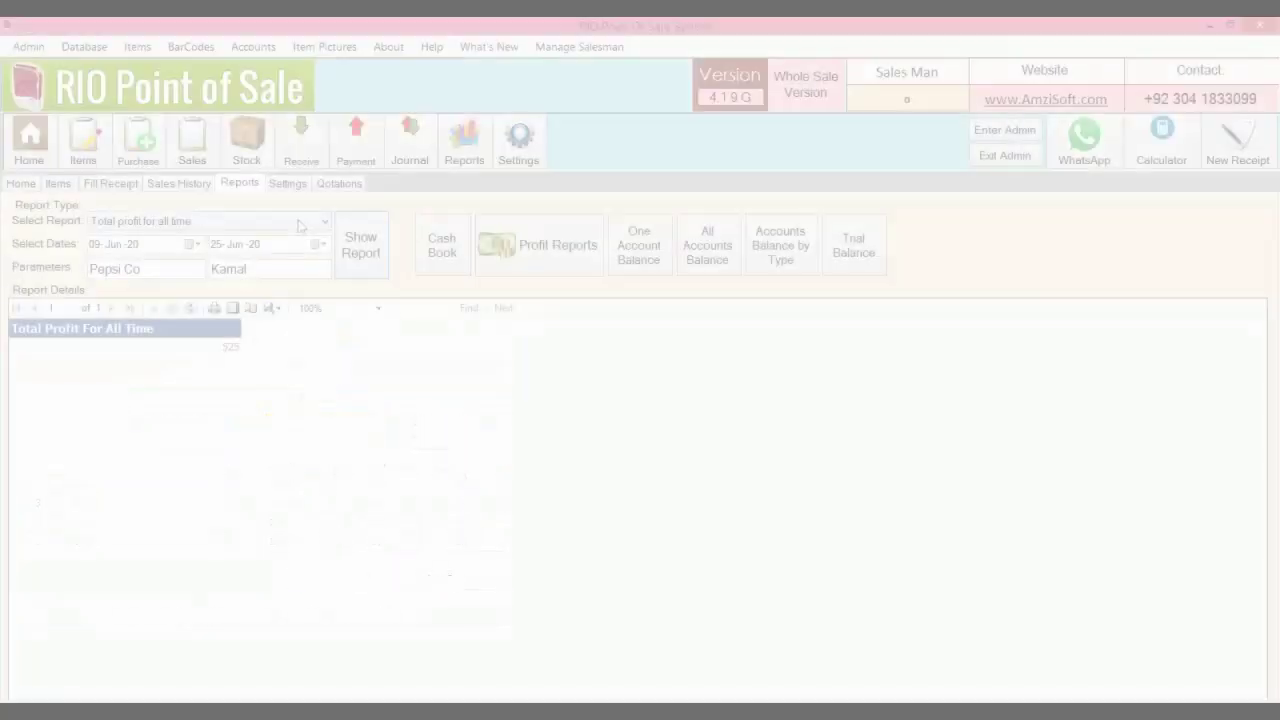
Select the Saleman wise Profit bw Two Dates report and choose the third listed salesman for it.
{"action": "left_click", "coordinate": [299, 224]}
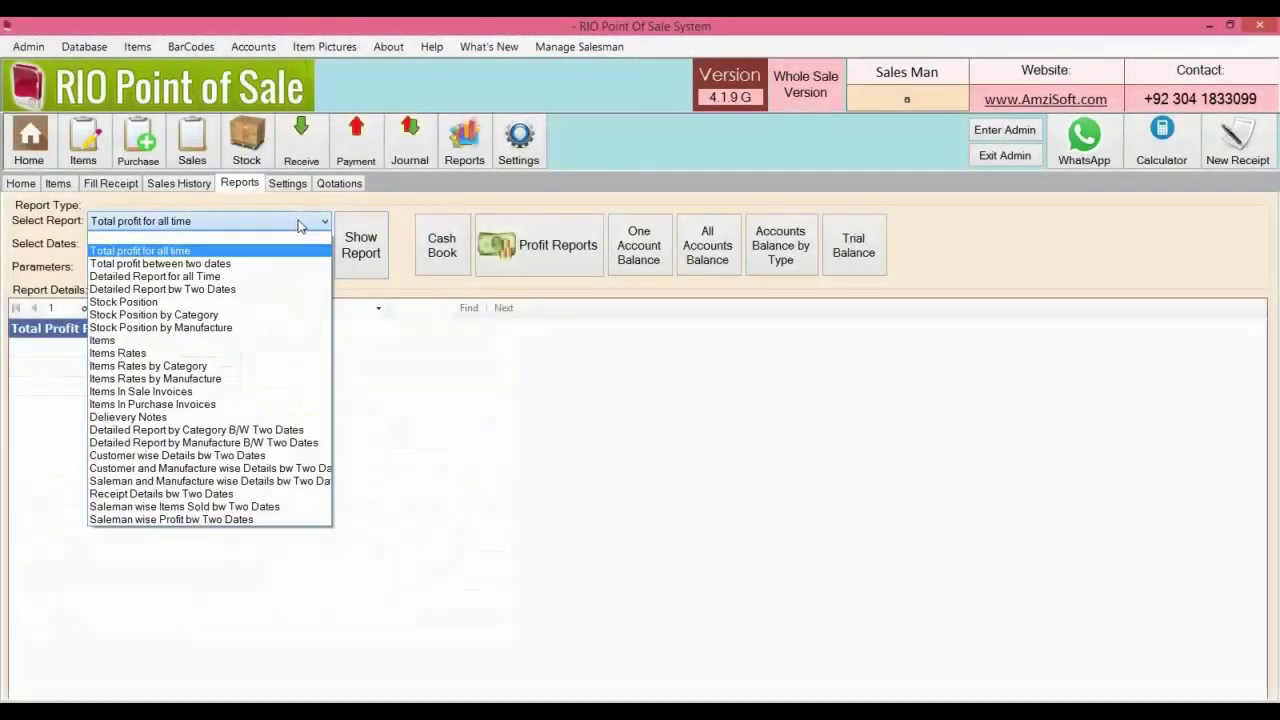
{"action": "left_click", "coordinate": [282, 519]}
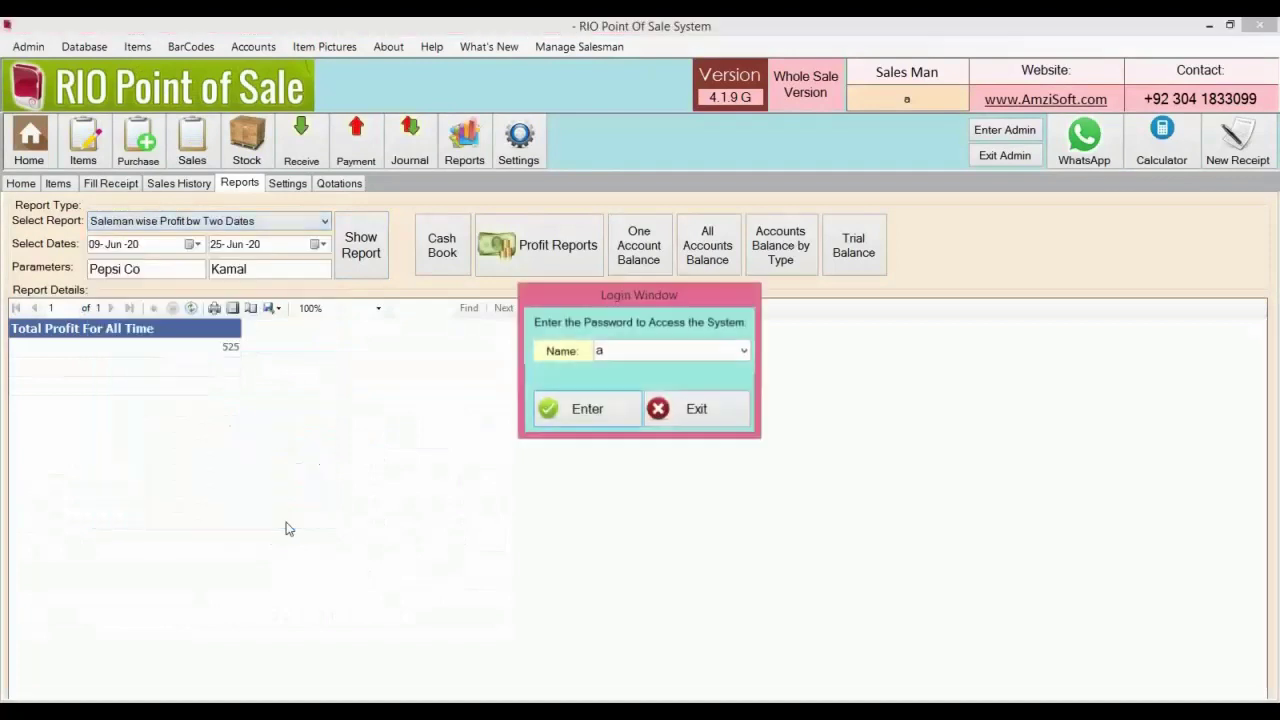
{"action": "left_click", "coordinate": [745, 353]}
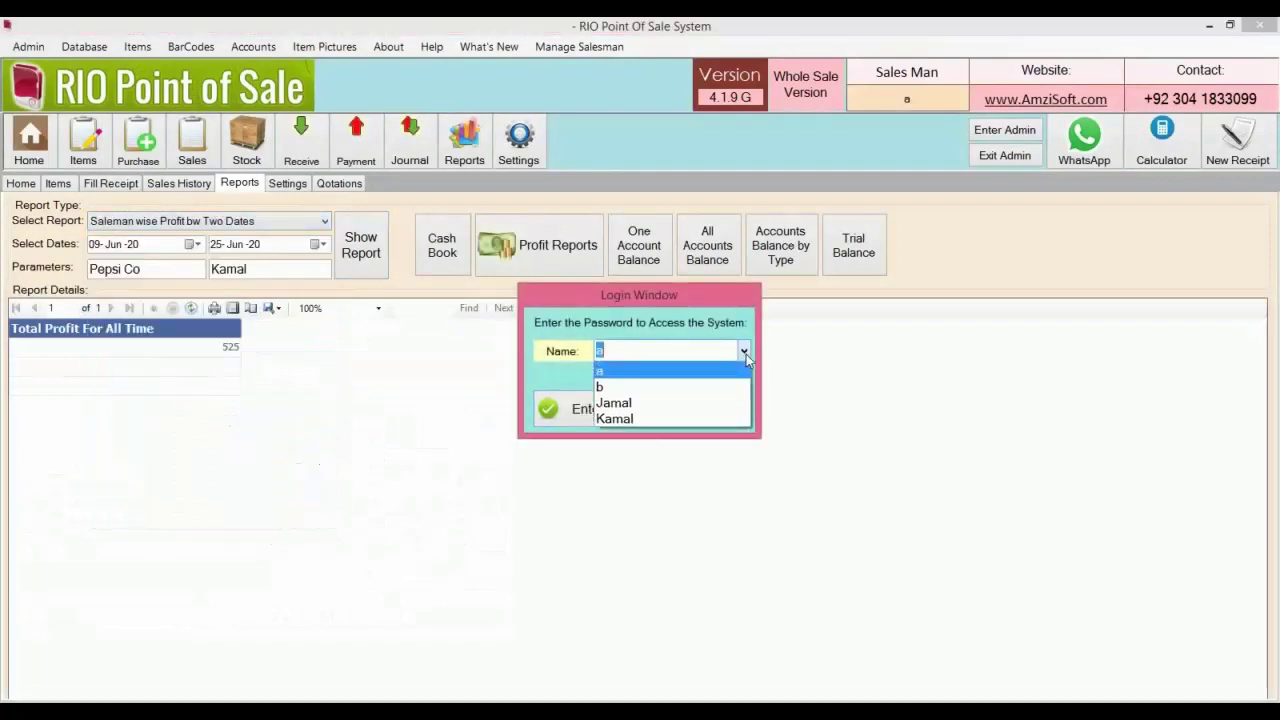
{"action": "left_click", "coordinate": [728, 405]}
{"action": "left_click", "coordinate": [592, 412]}
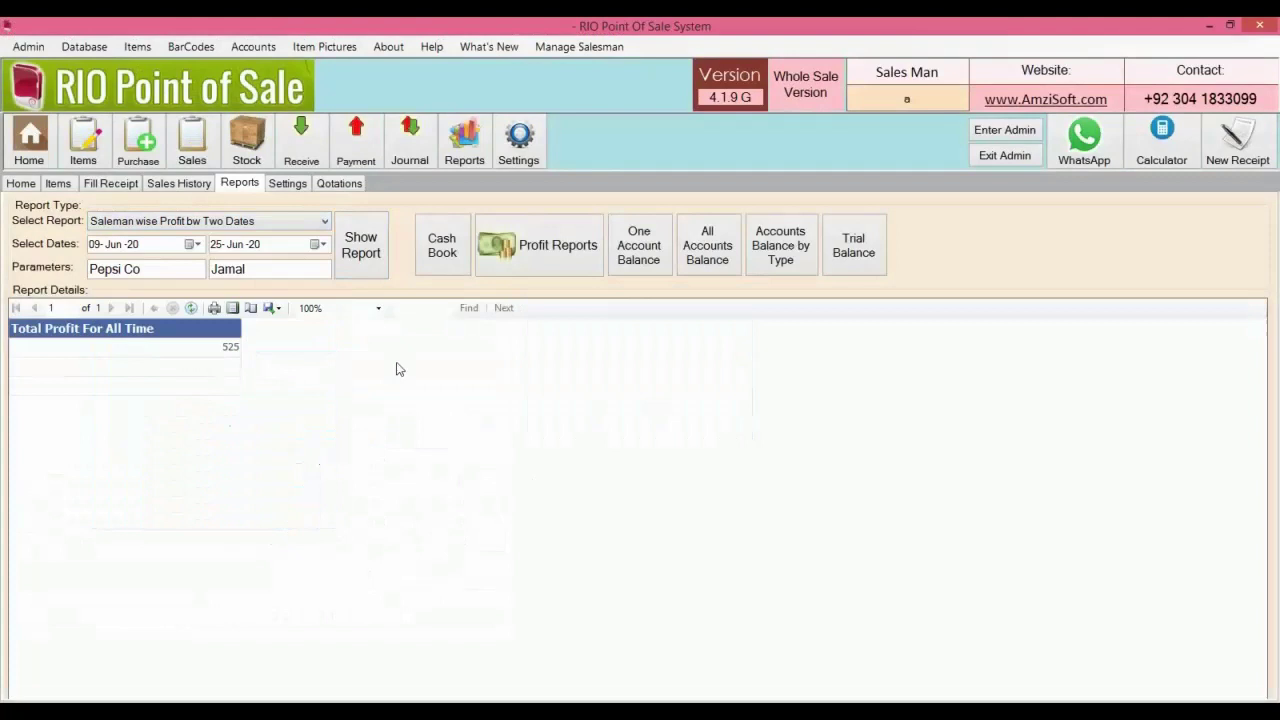
Set the start date to 01-Jun-20 and generate the salesman's profit report up to 25-Jun-20.
{"action": "left_click", "coordinate": [197, 248]}
{"action": "left_click", "coordinate": [150, 305]}
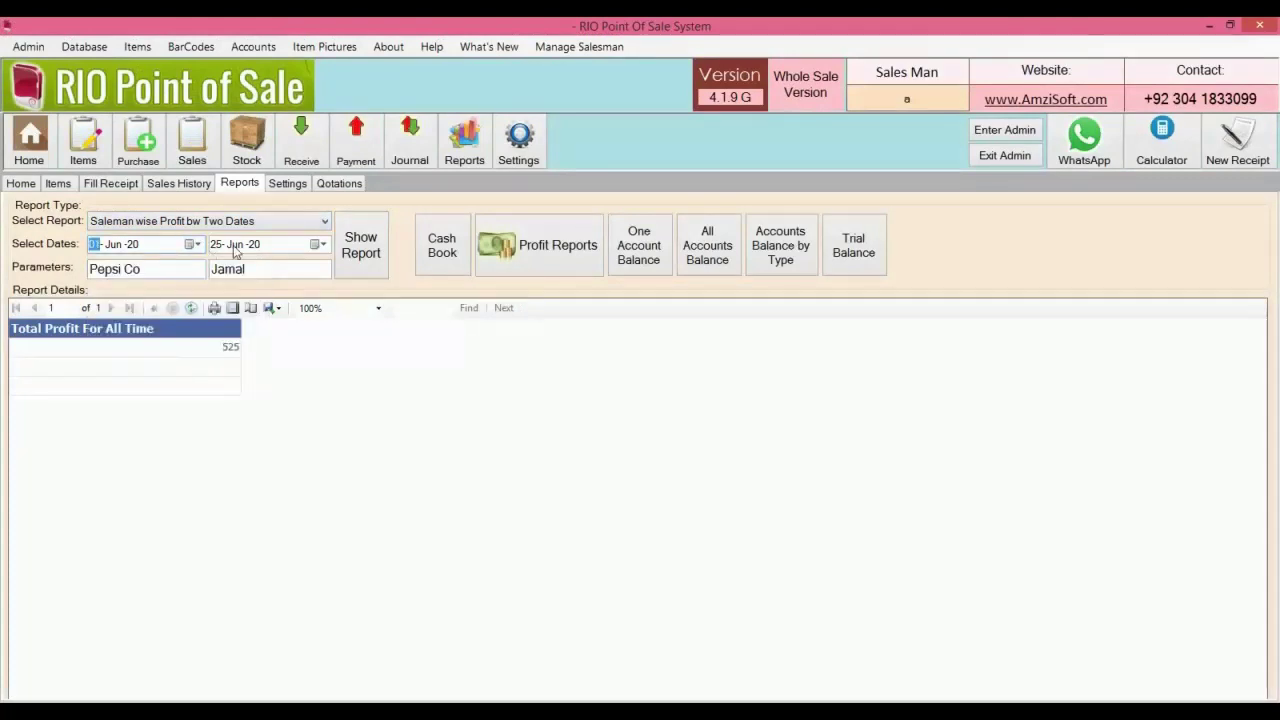
{"action": "left_click", "coordinate": [352, 250]}
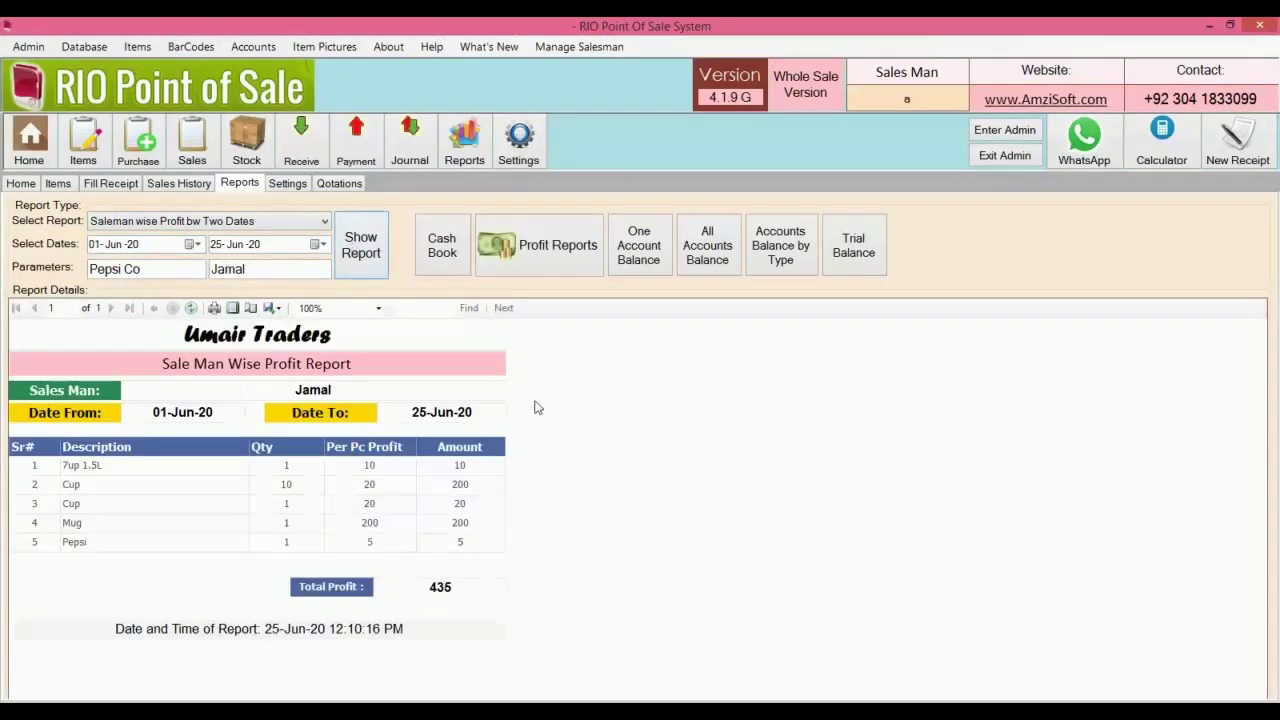